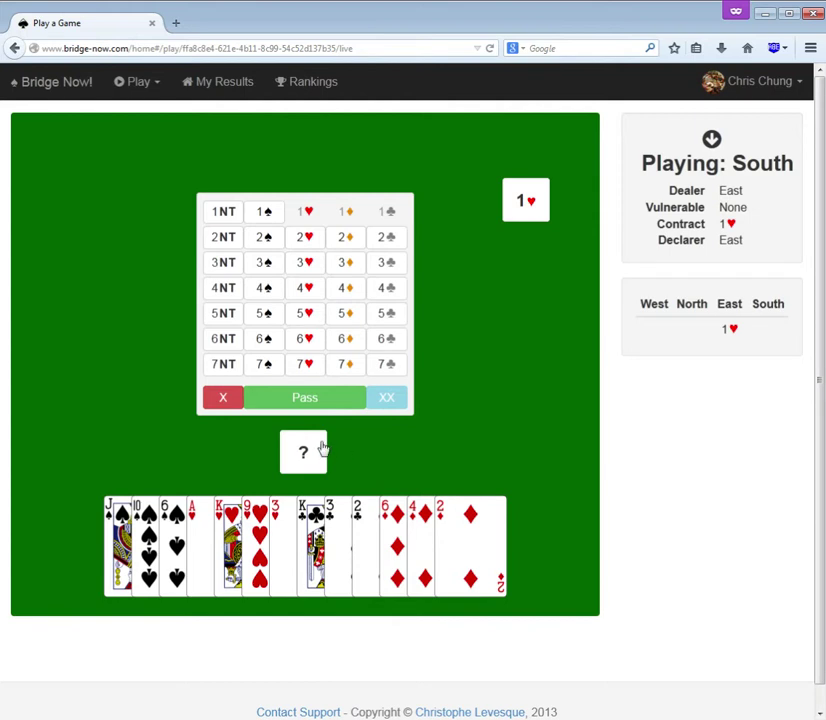
Step: Pass over East's 1♥, 2♥ and North's 4♠, bid 5♠, then pass East's double
left_click(295, 408)
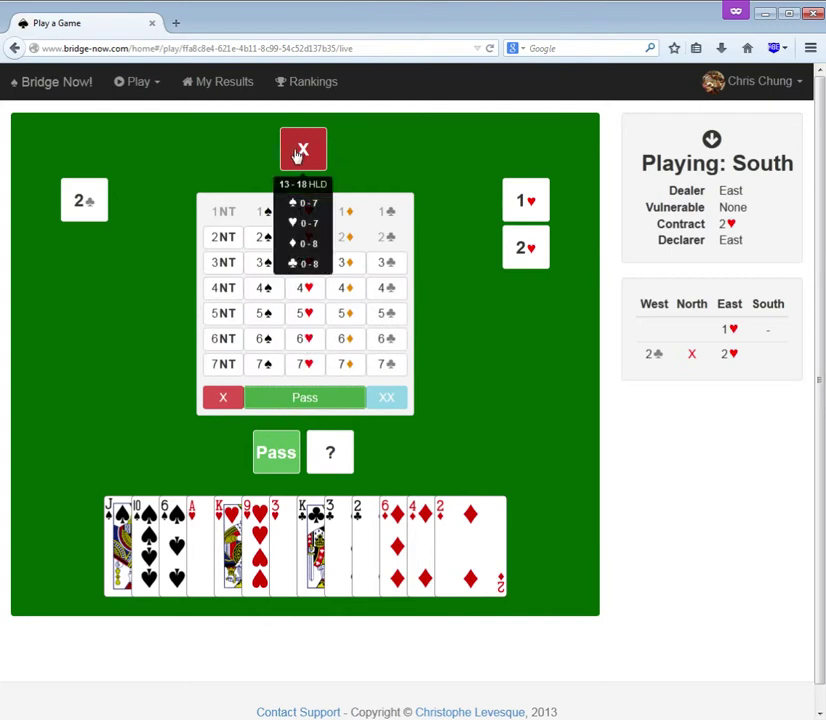
left_click(308, 399)
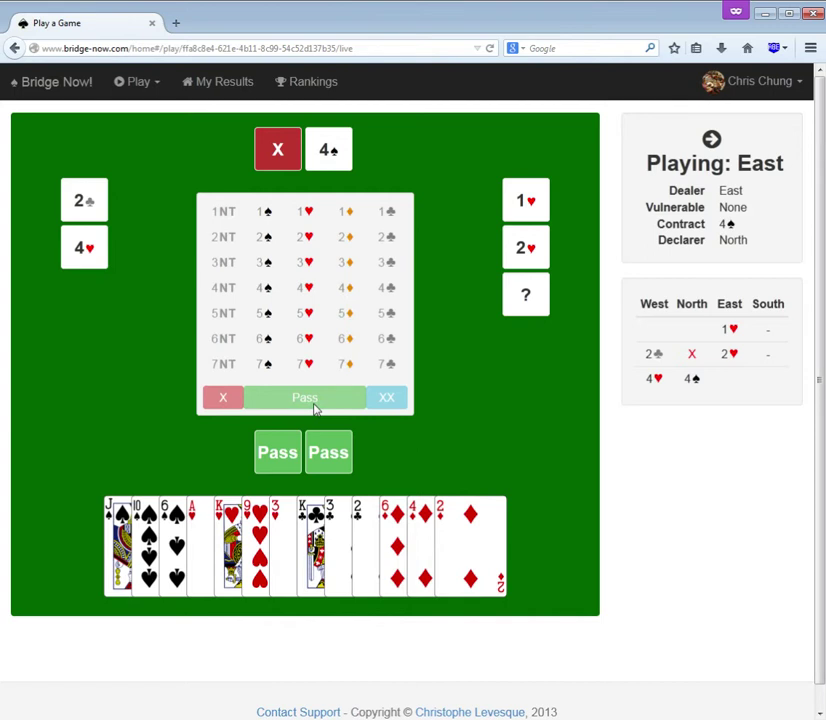
left_click(315, 409)
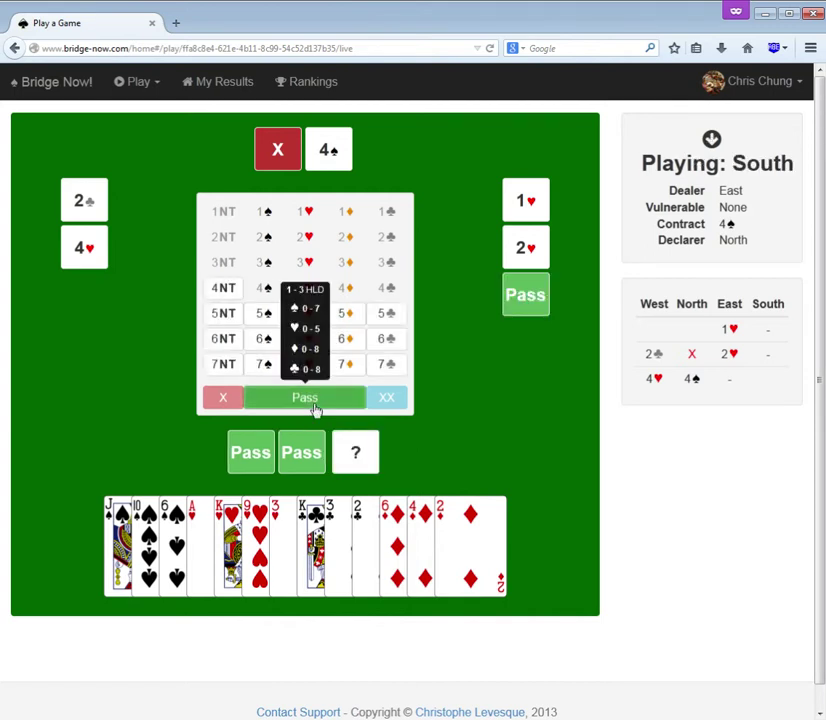
left_click(315, 409)
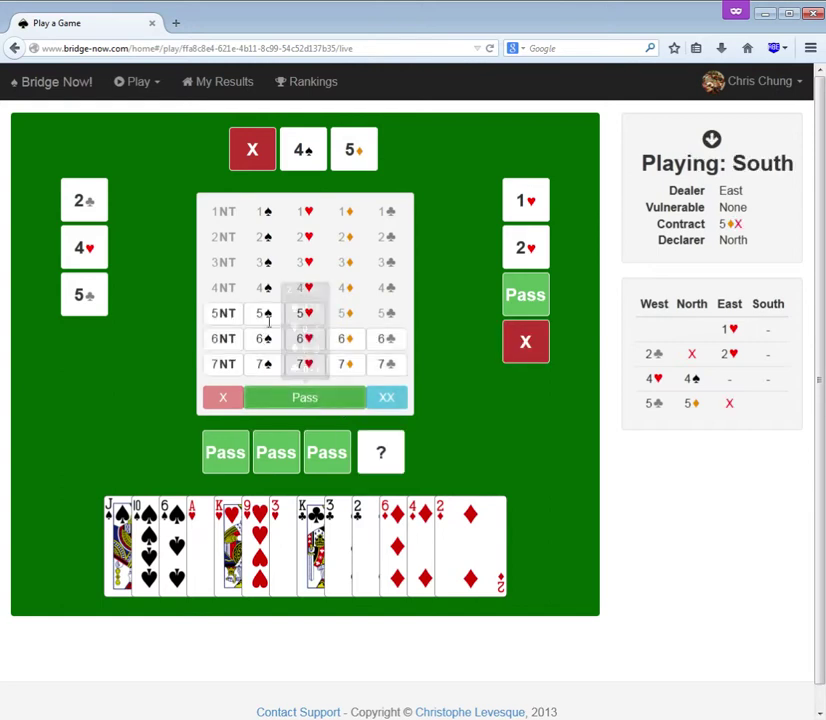
mouse_move(264, 313)
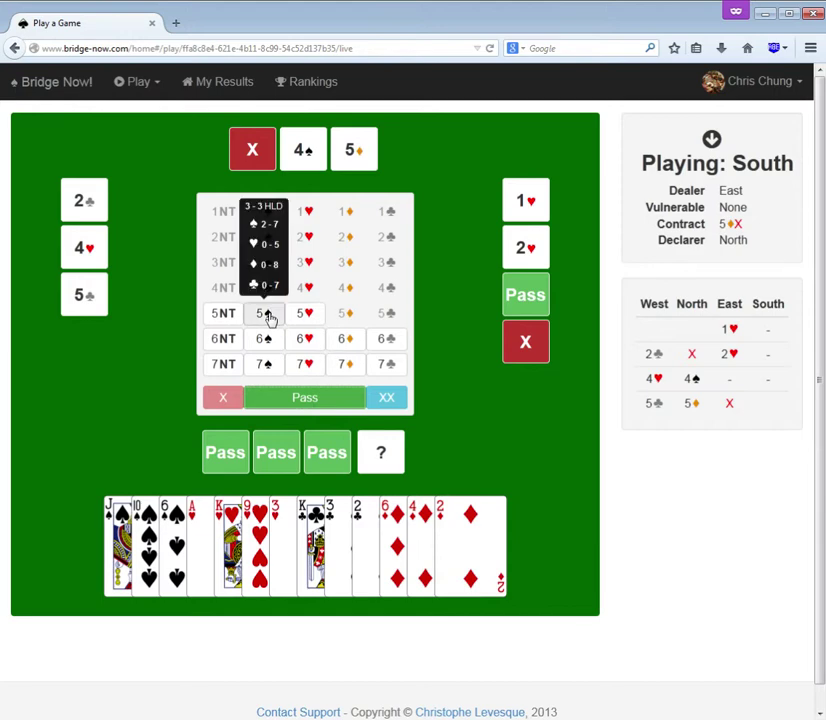
left_click(266, 314)
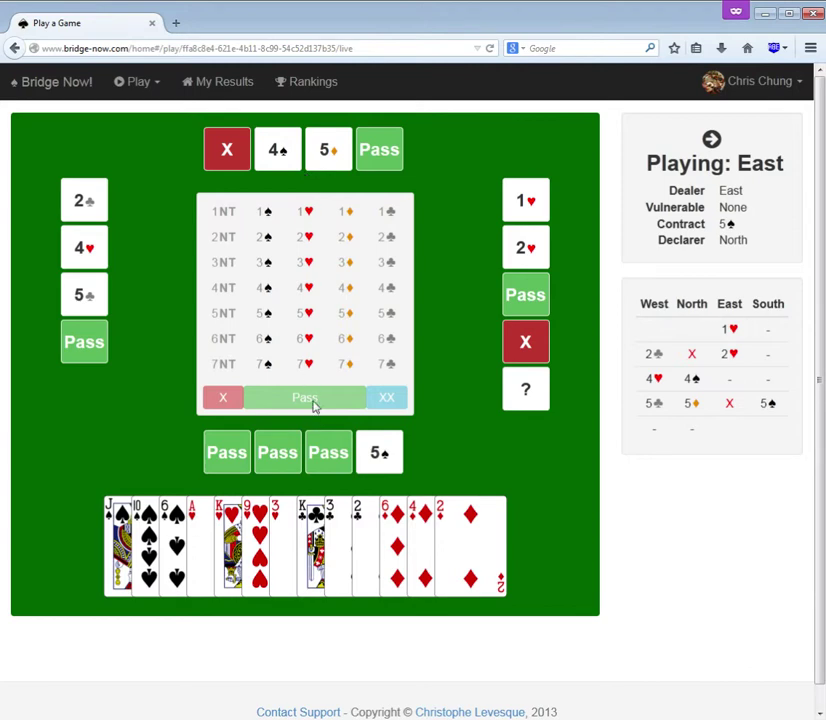
left_click(313, 402)
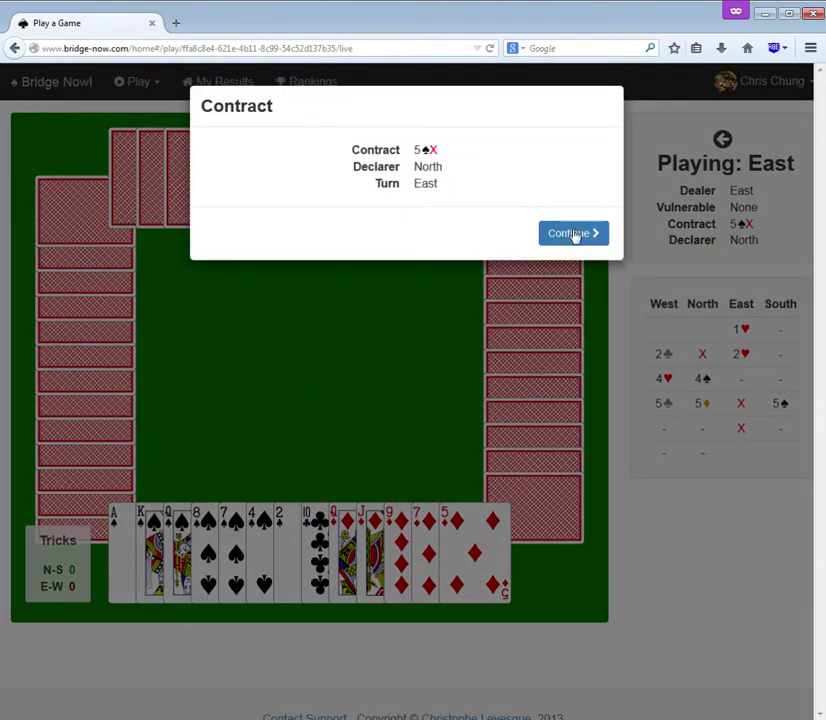
Step: Start play and run three diamond tricks: North's 2, 4, 6 with South's 5, 7, 9
left_click(575, 234)
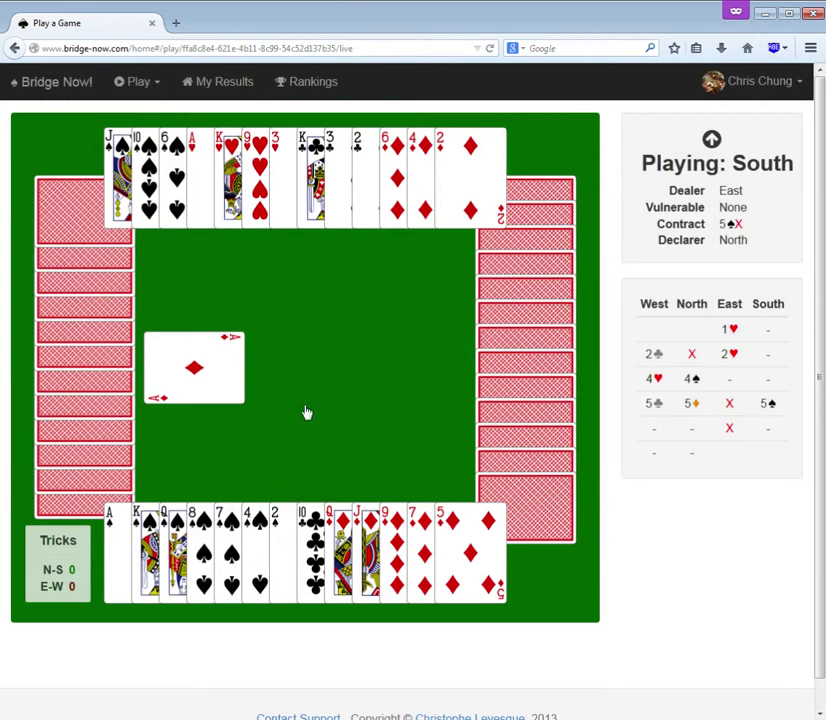
left_click(476, 190)
left_click(465, 535)
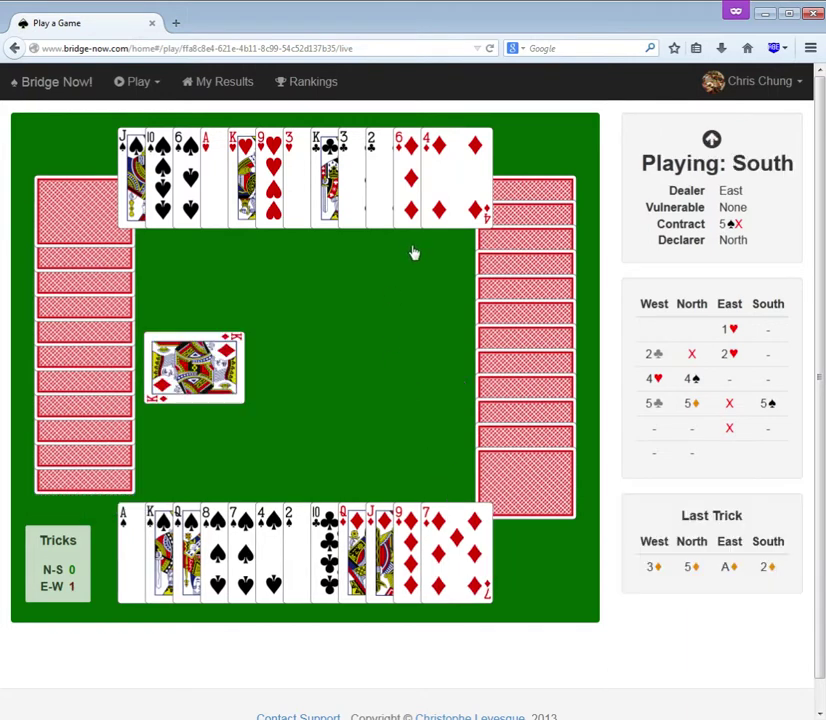
left_click(487, 210)
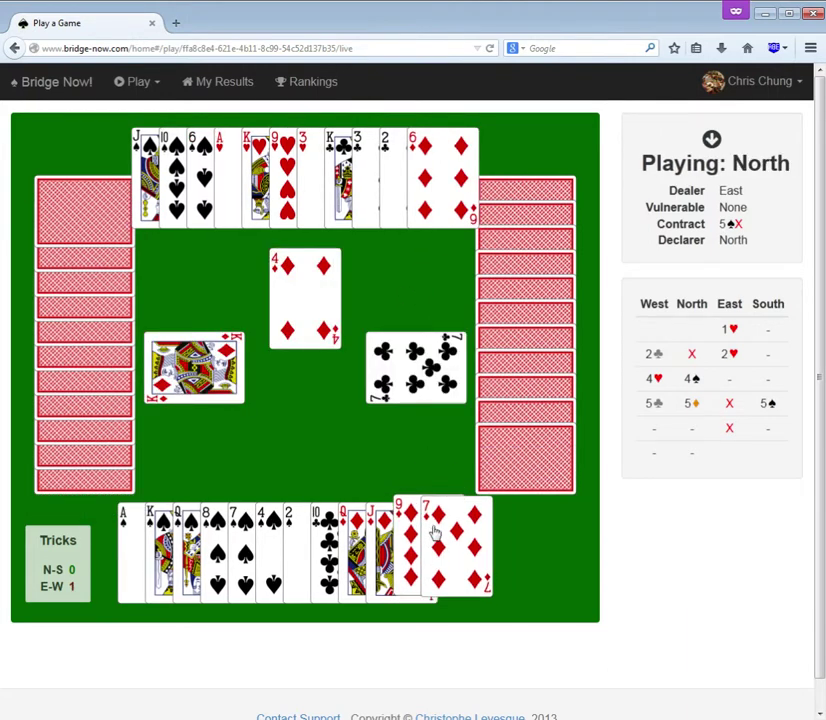
left_click(435, 540)
left_click(448, 176)
left_click(452, 535)
Step: Play the club trick, ruff with the spade ace, then lead spades to North's jack
left_click(375, 525)
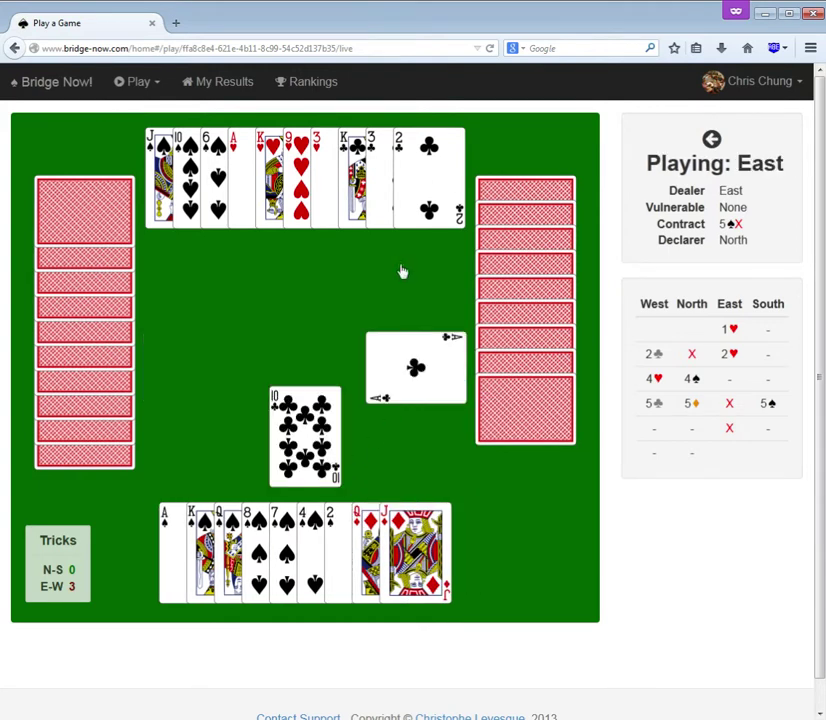
left_click(452, 169)
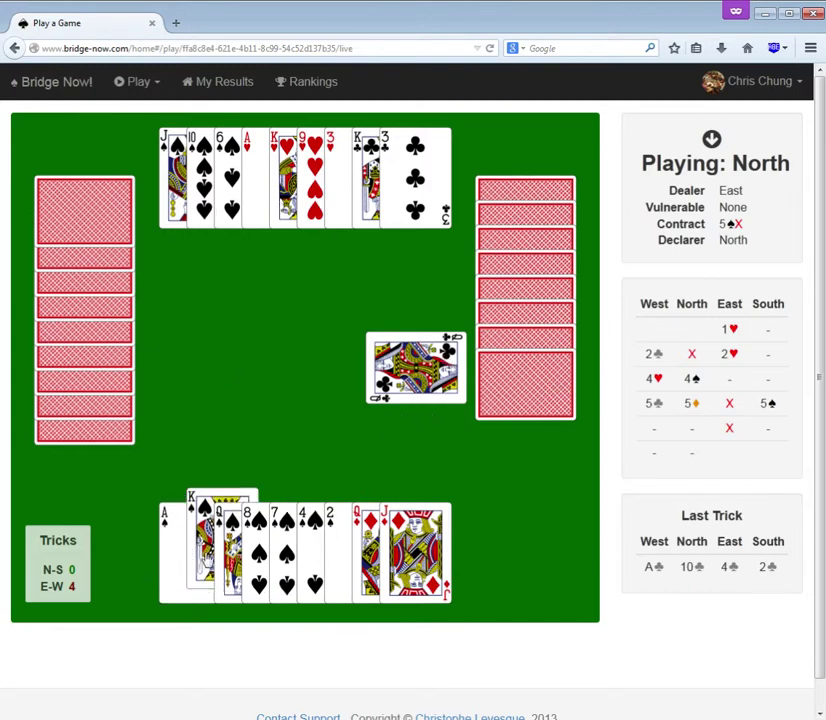
left_click(174, 542)
left_click(407, 192)
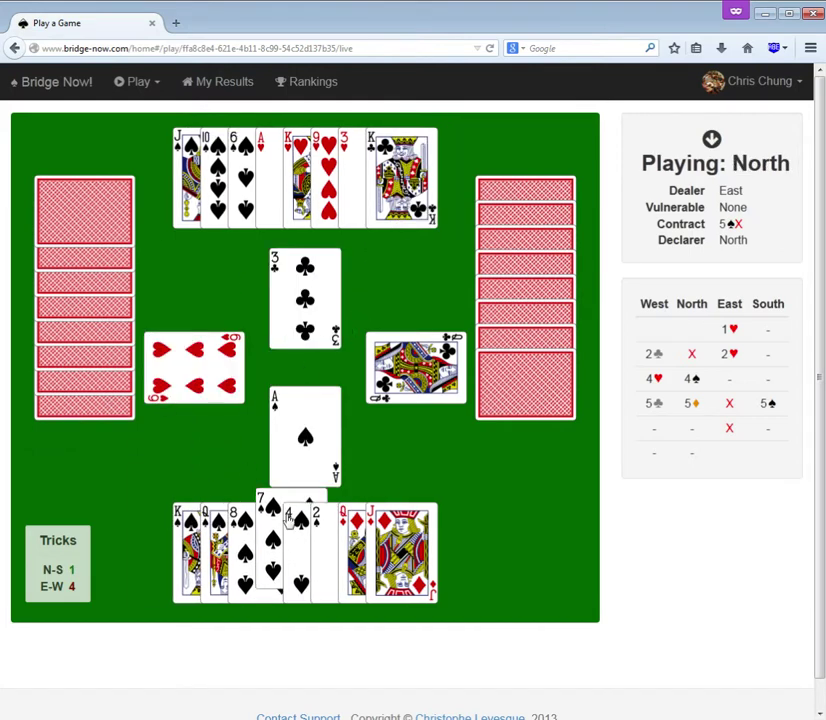
left_click(315, 535)
left_click(203, 175)
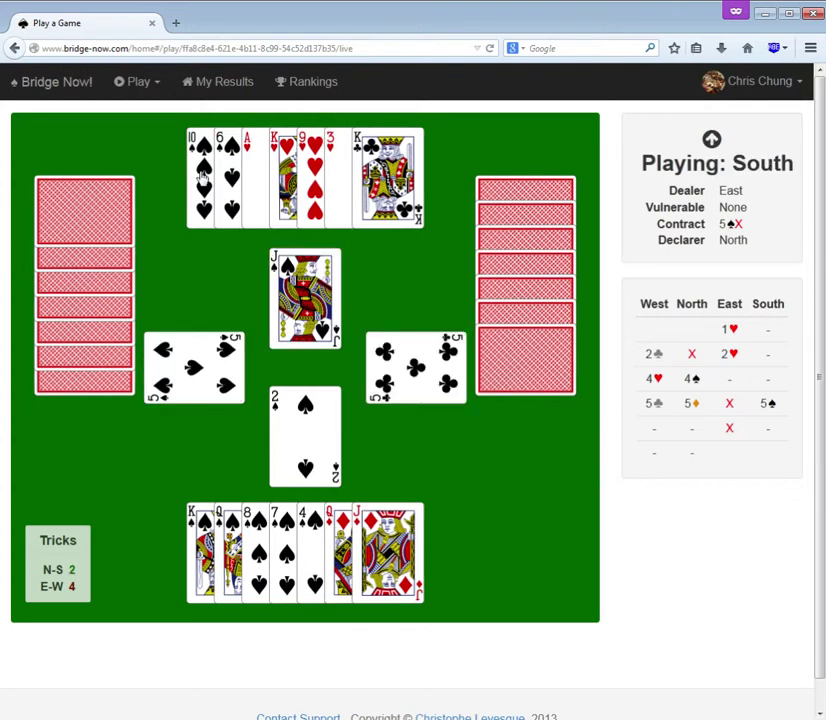
Step: Draw trumps with North's 10 and 6 of spades and South's 4, queen and king
left_click(203, 175)
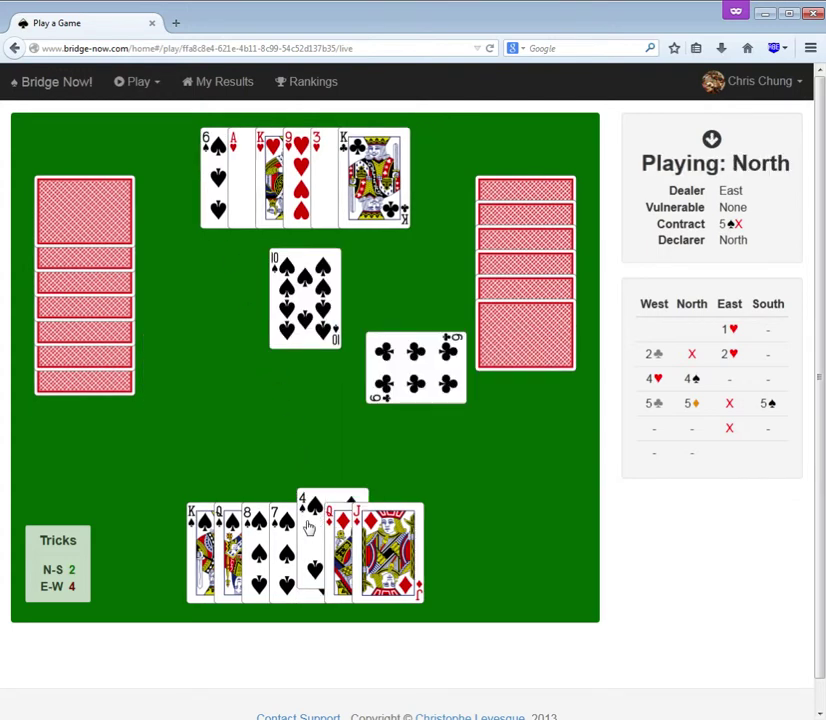
left_click(308, 525)
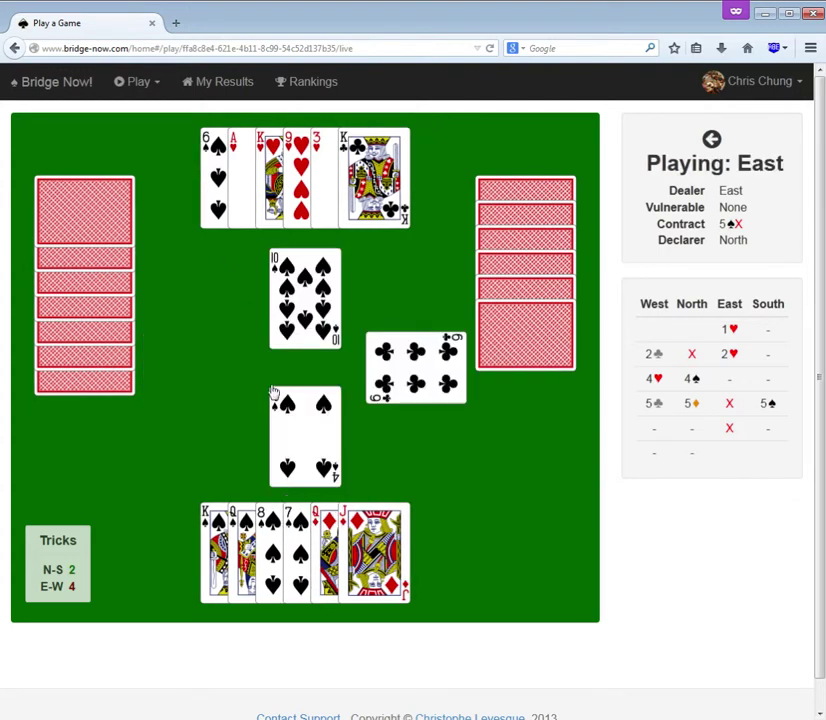
left_click(217, 212)
left_click(240, 520)
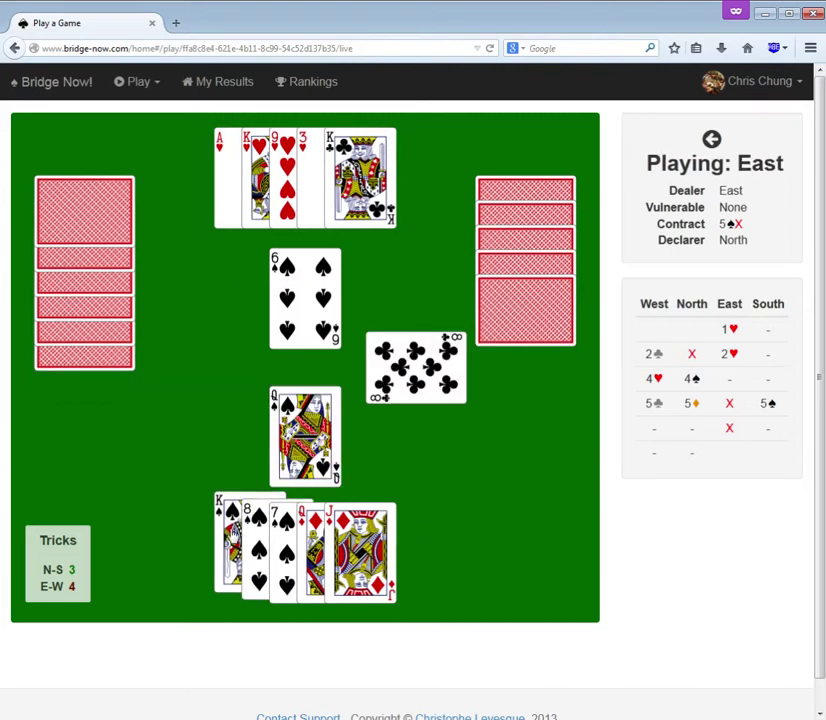
left_click(232, 537)
left_click(313, 206)
Step: Cash South's ♦Q, ♦J and ♠8, playing North's hearts and discarding the club king
left_click(305, 515)
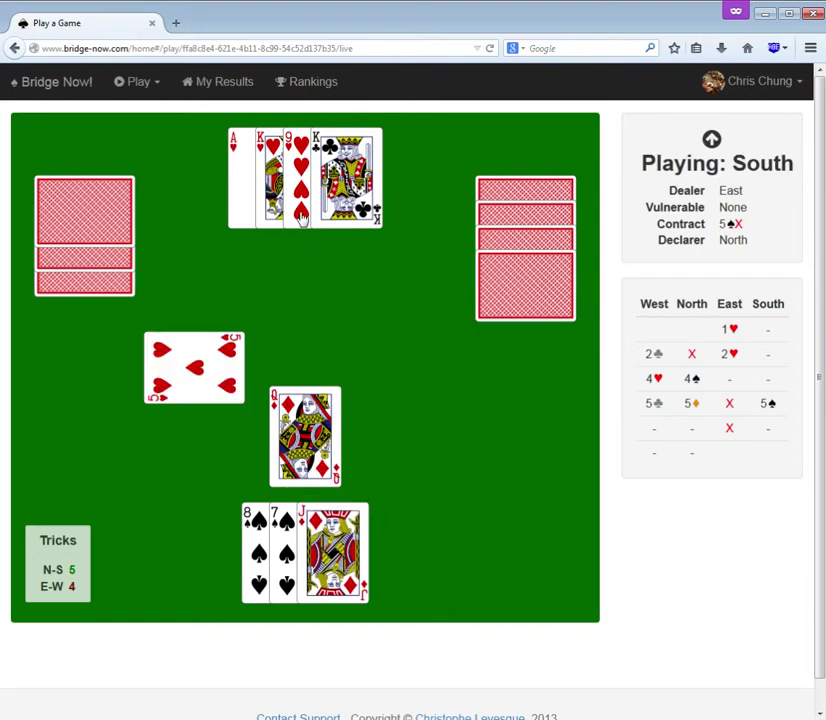
left_click(302, 215)
left_click(332, 550)
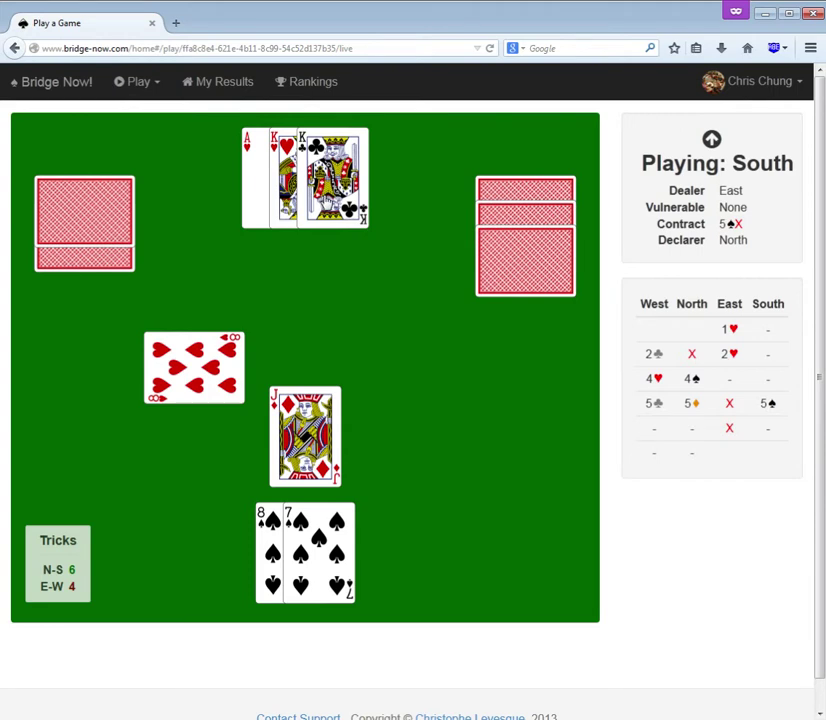
left_click(345, 195)
left_click(262, 550)
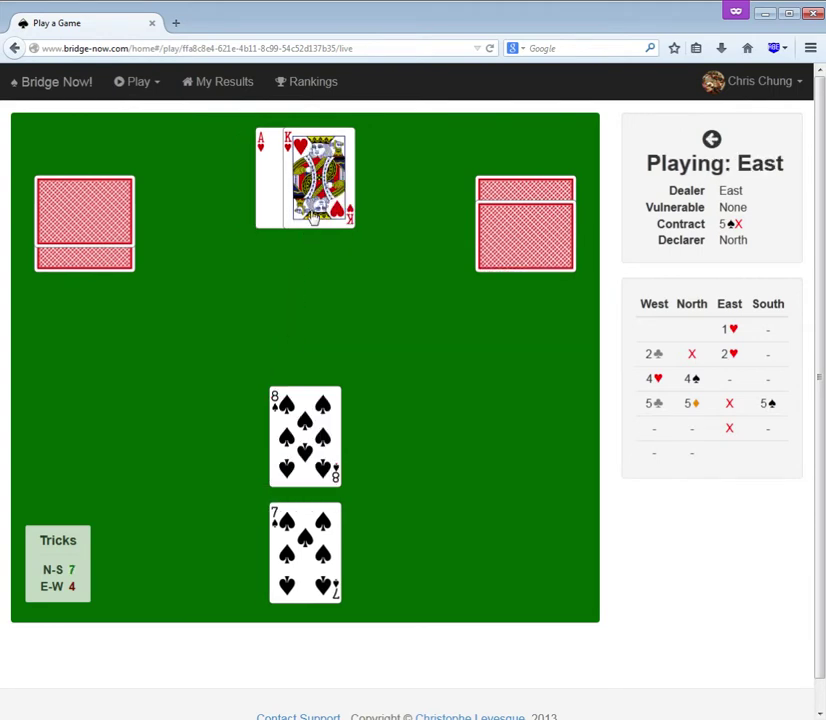
left_click(320, 200)
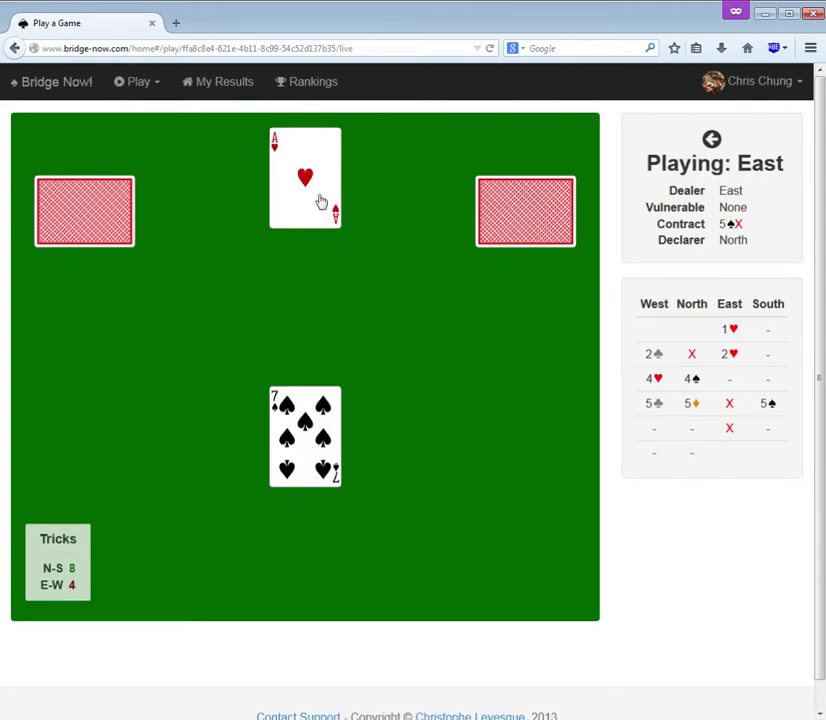
left_click(320, 200)
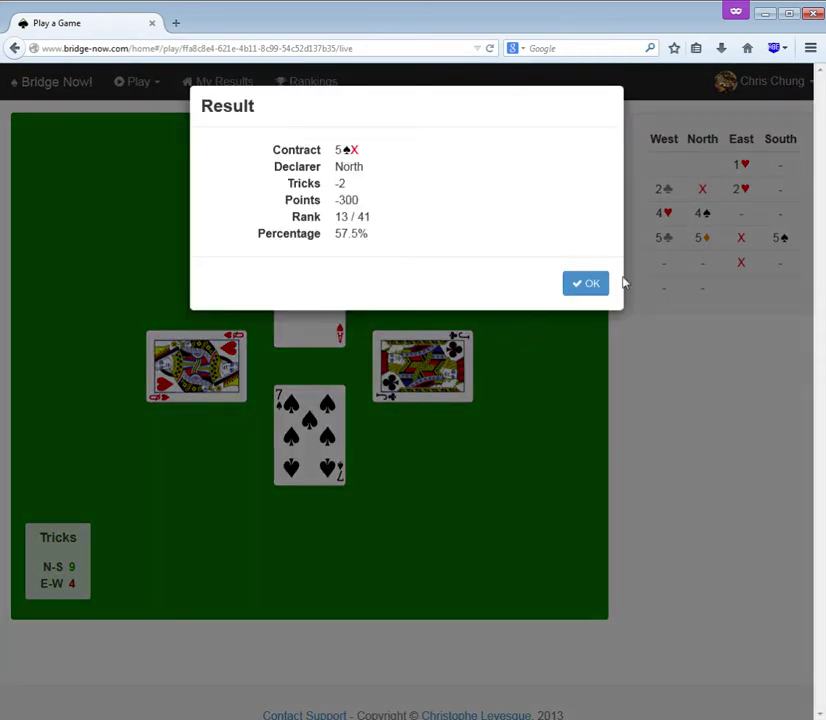
Step: Close the 5♠ doubled result and start the next deal from Game Results
left_click(600, 284)
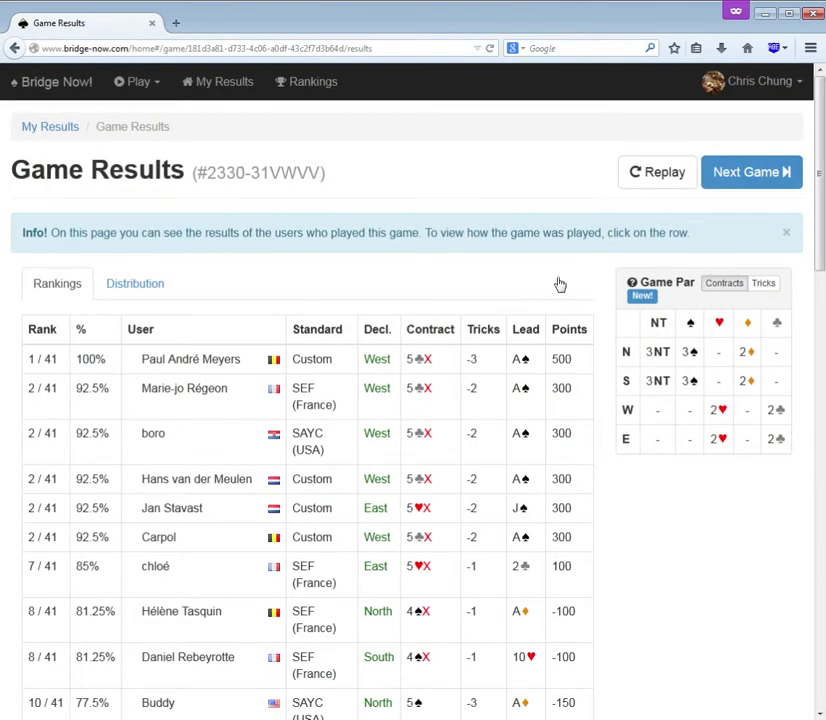
left_click(738, 186)
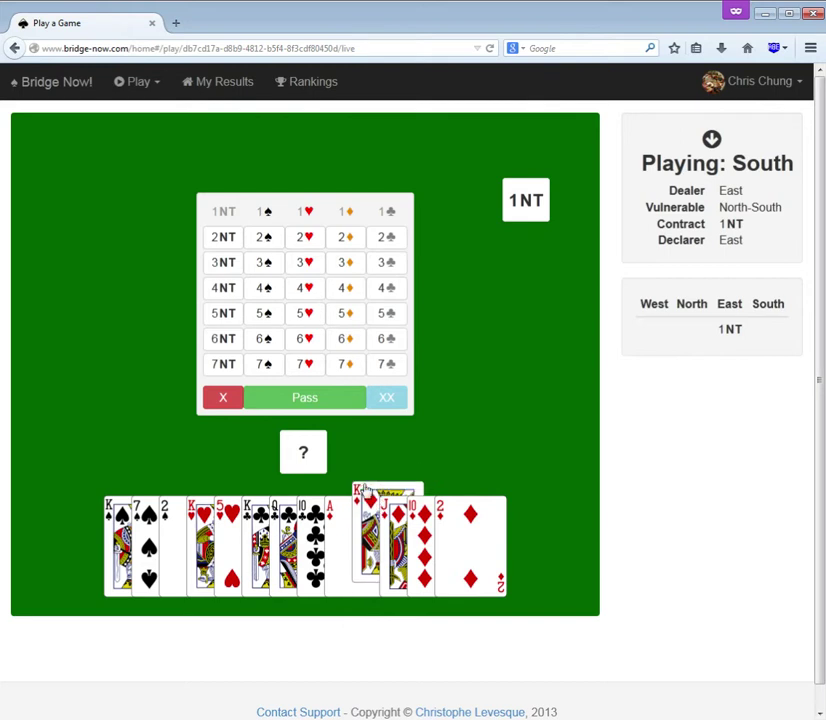
Step: Double East's 1NT opening, then double East's 2♥ bid
left_click(220, 403)
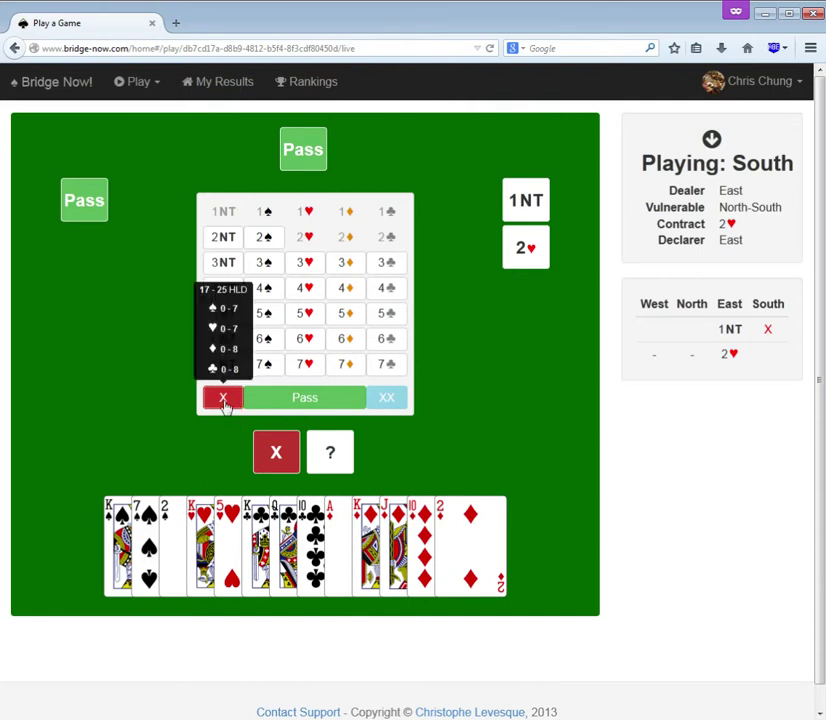
left_click(223, 398)
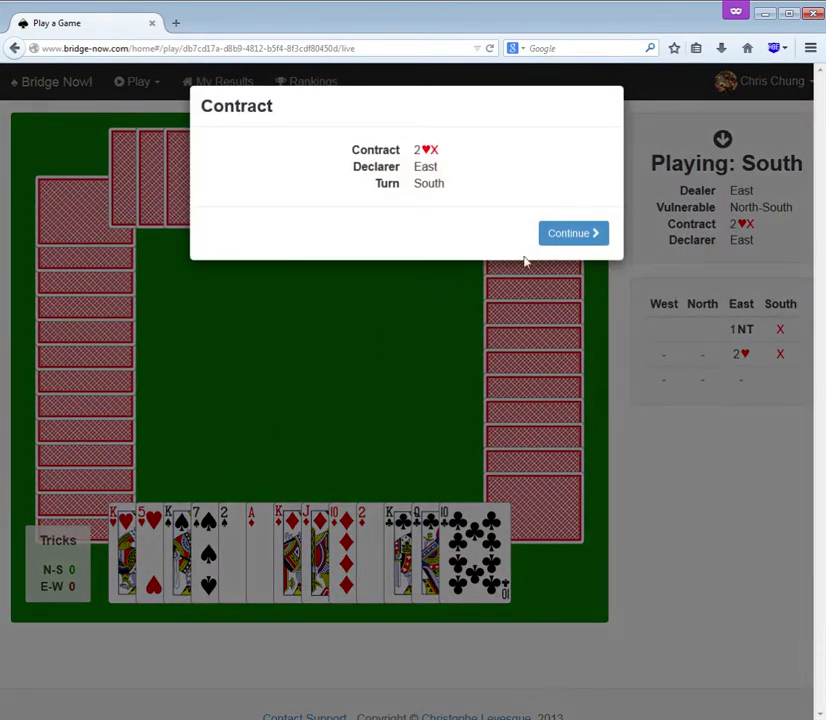
Step: Dismiss the 2♥ doubled contract announcement and lead South's ace of diamonds
left_click(551, 236)
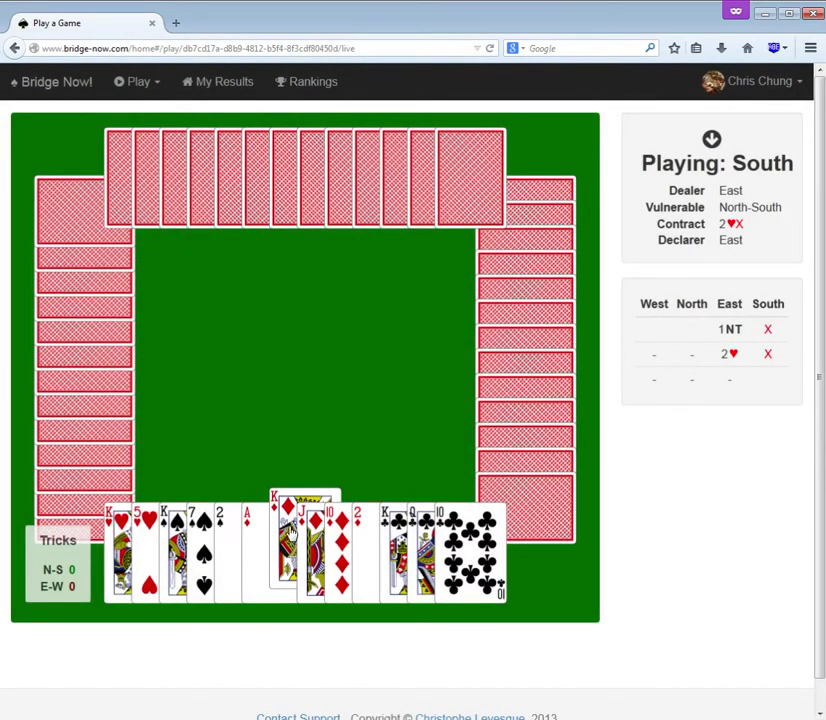
left_click(251, 553)
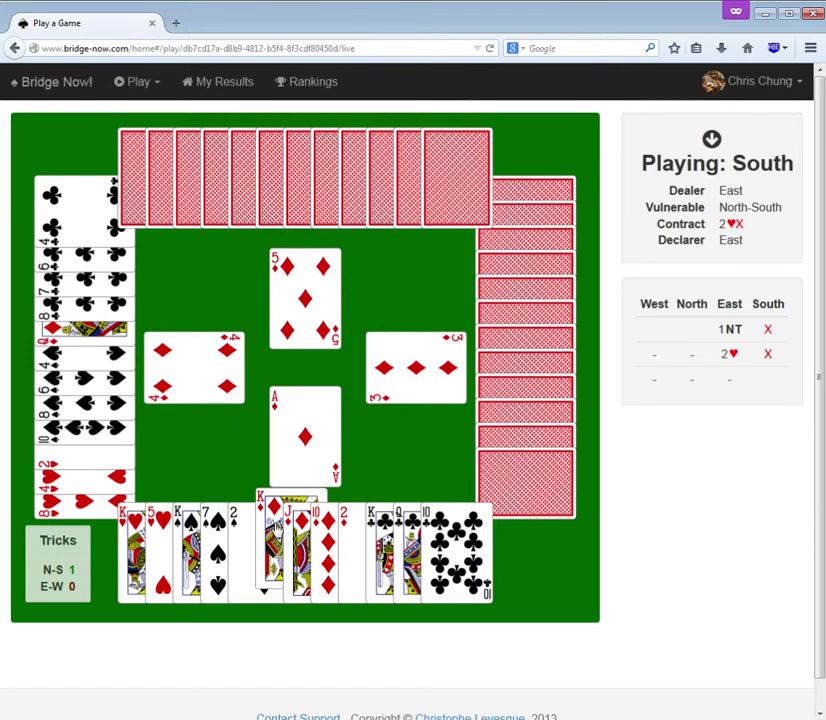
Step: Defend with the ♦K, ♣K, ♦10, ♥5, ♣10 and ♣Q from South's hand
left_click(272, 535)
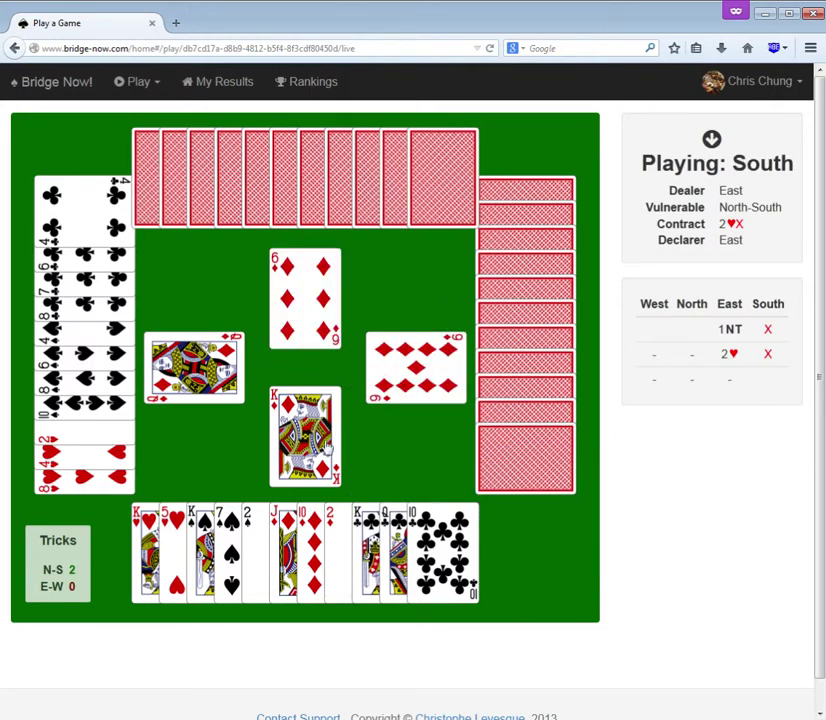
left_click(370, 510)
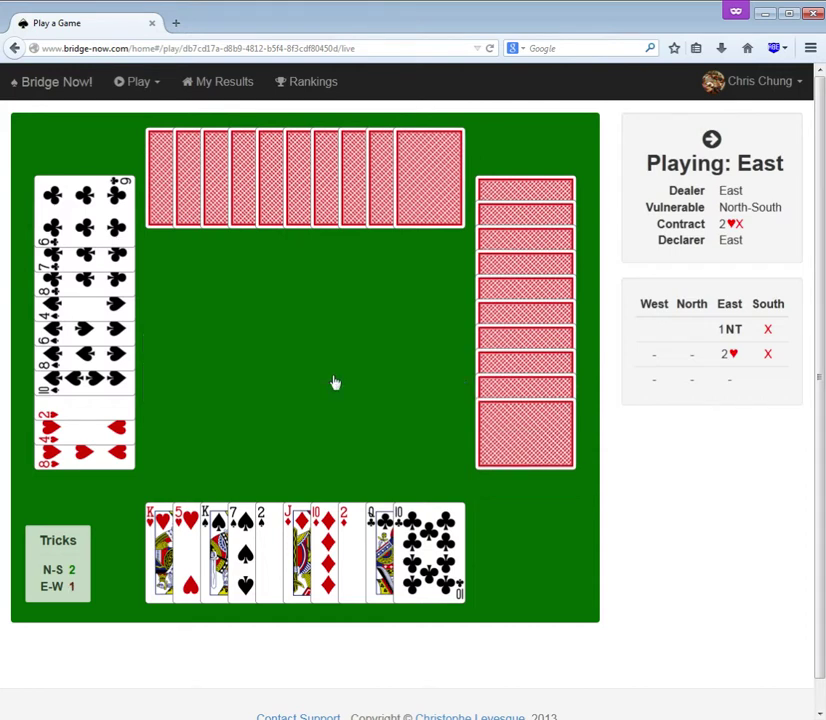
left_click(328, 530)
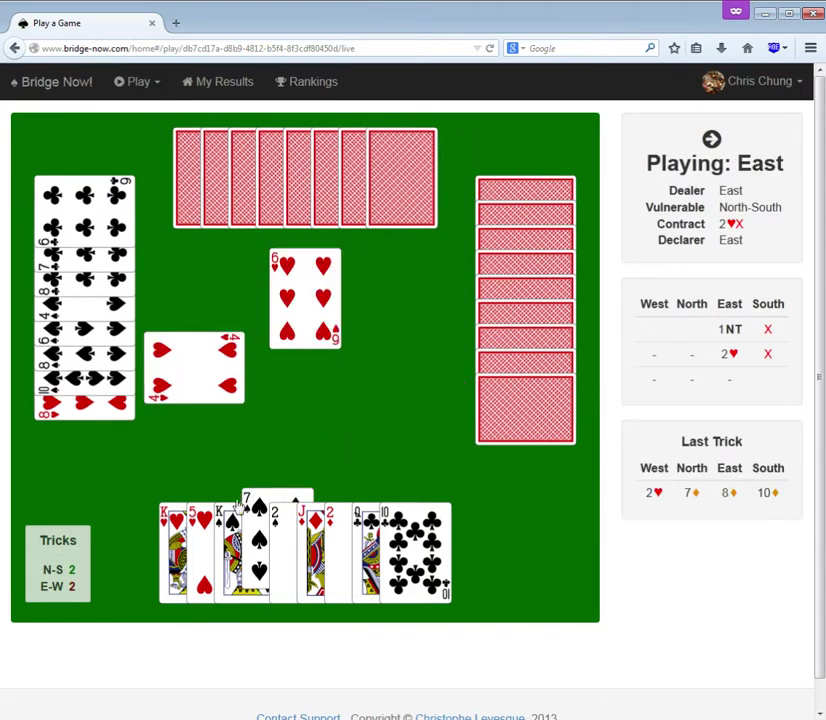
left_click(196, 520)
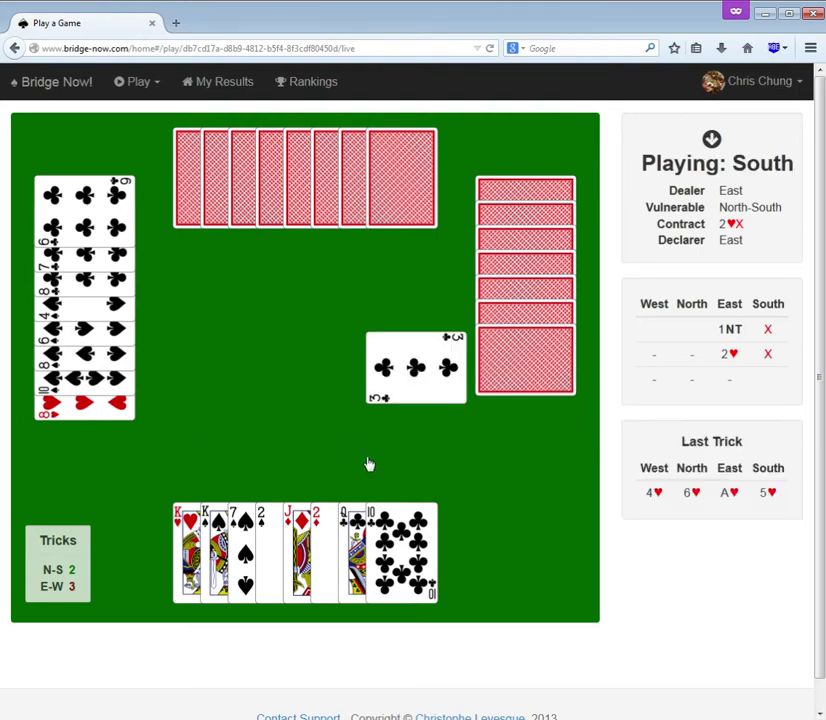
left_click(389, 530)
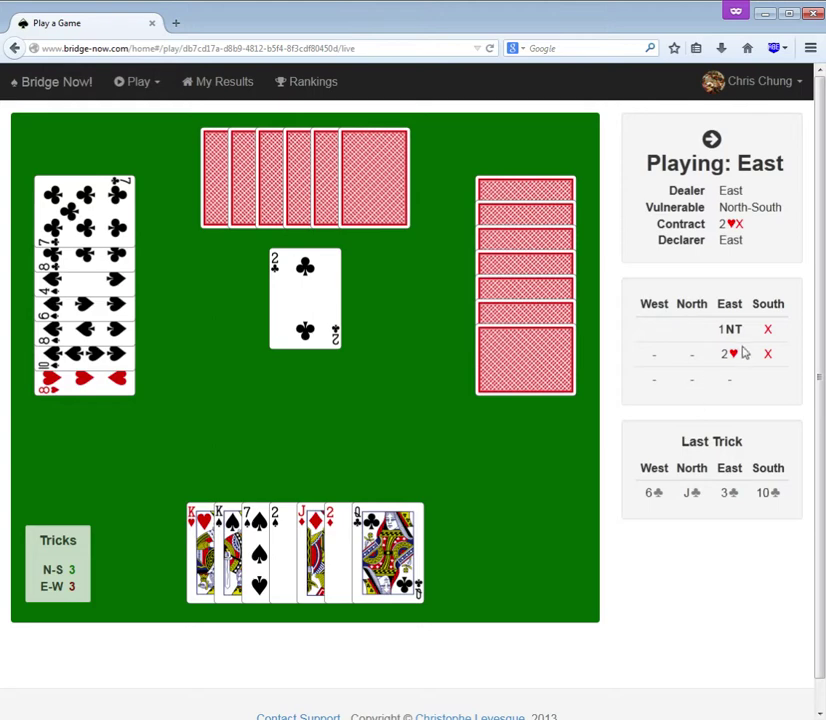
mouse_move(730, 354)
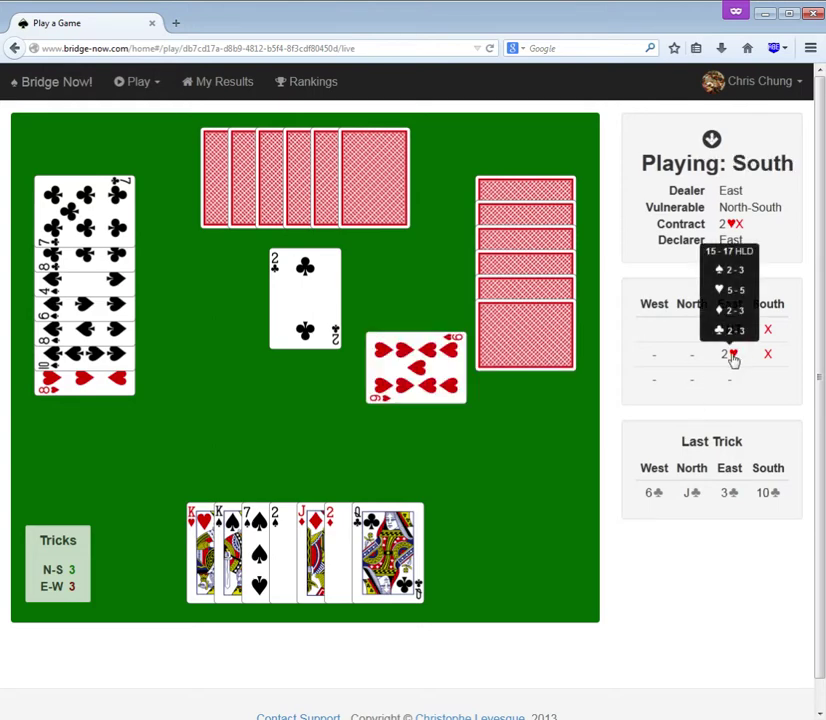
left_click(390, 545)
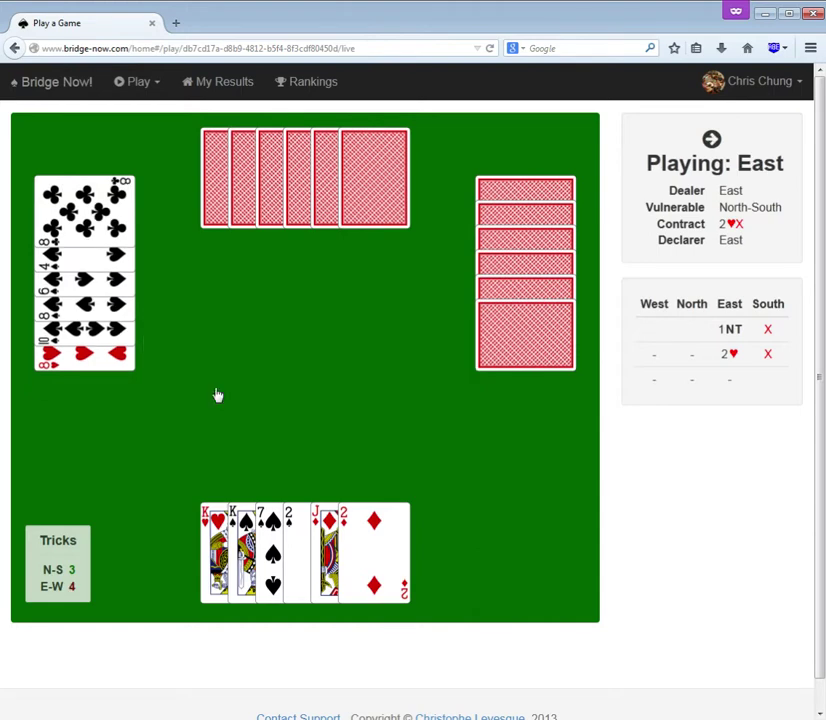
Step: Finish with the ♥K, ♦J, ♦2, ♠2 and ♠K, then accept the down-two result
left_click(214, 550)
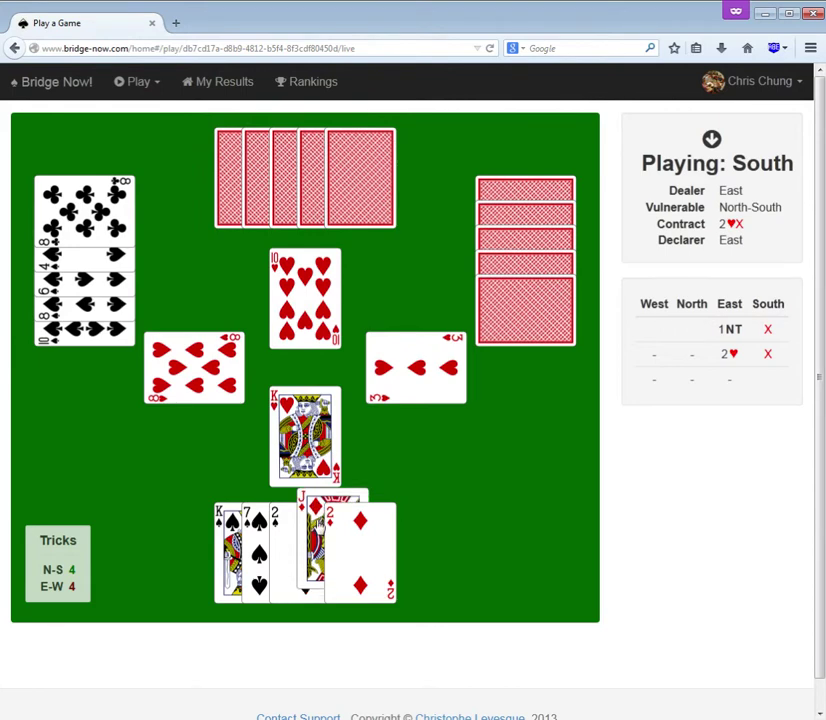
left_click(320, 530)
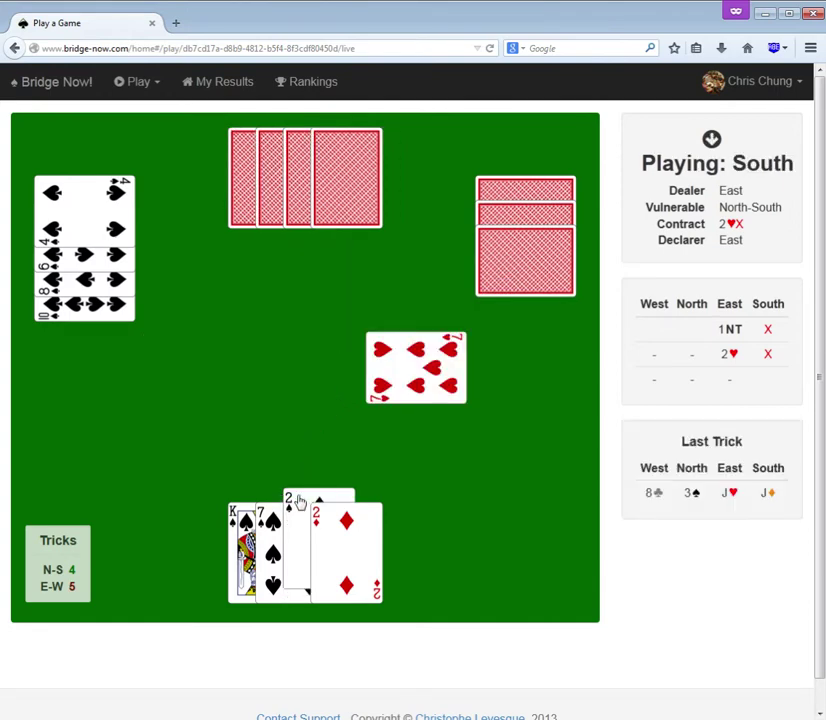
left_click(337, 521)
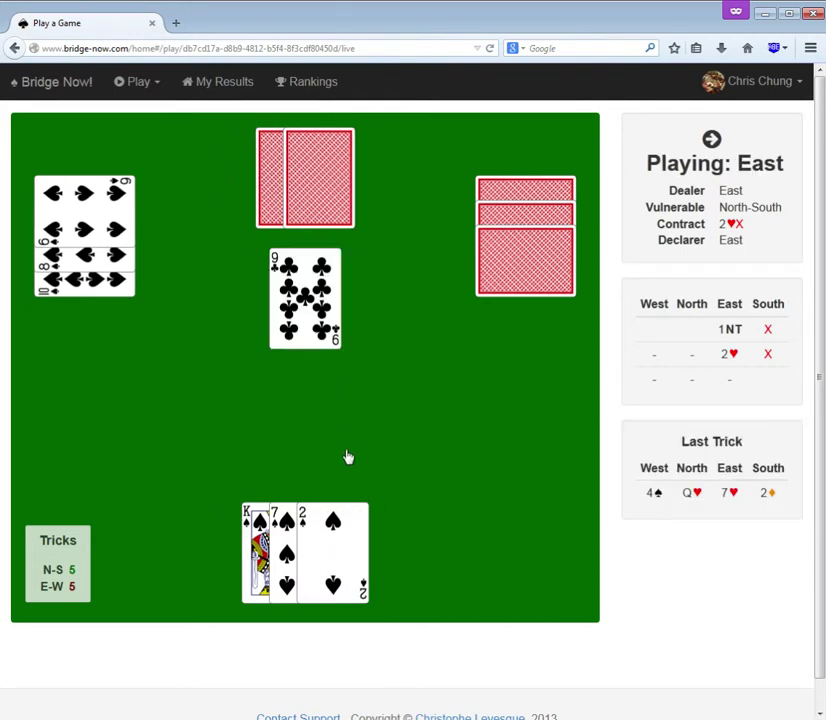
left_click(345, 530)
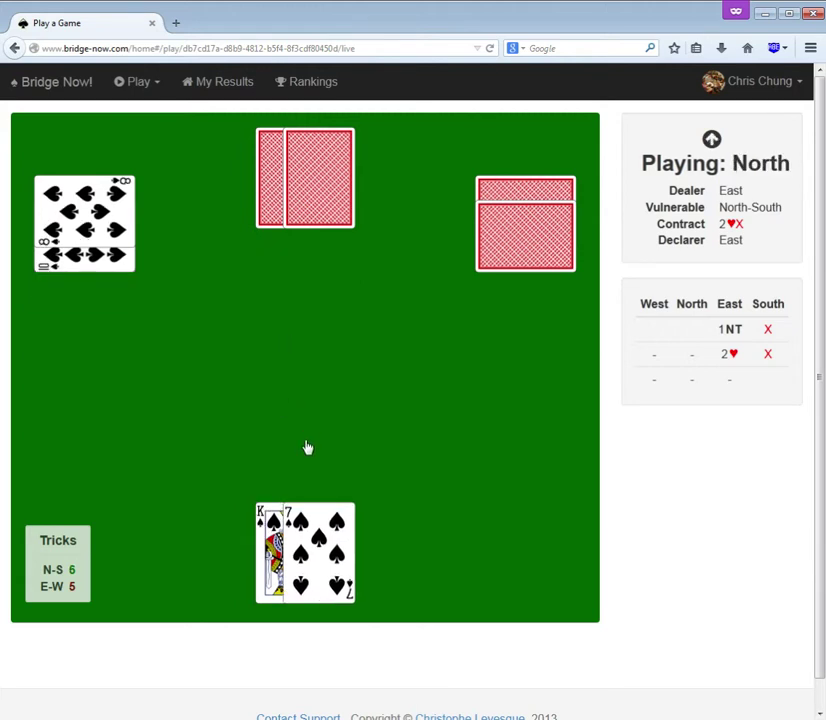
left_click(276, 528)
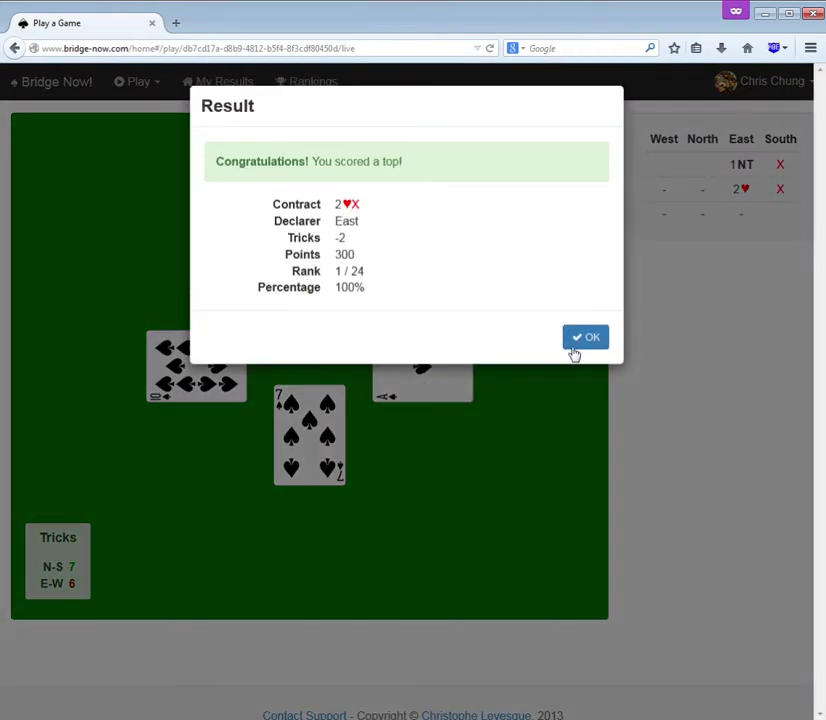
left_click(575, 343)
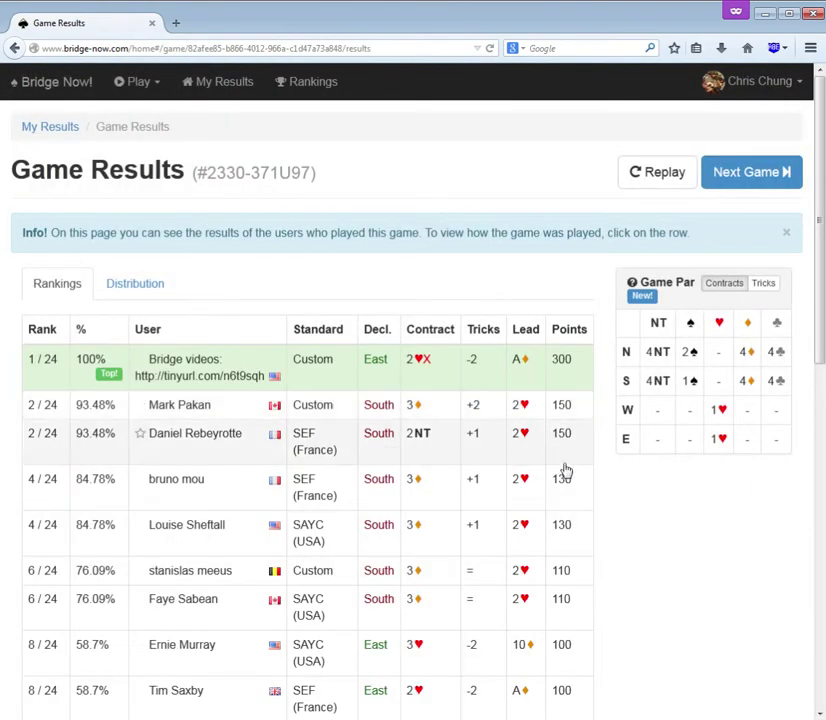
Step: Choose Next Game on the Game Results table to deal a new hand
left_click(770, 179)
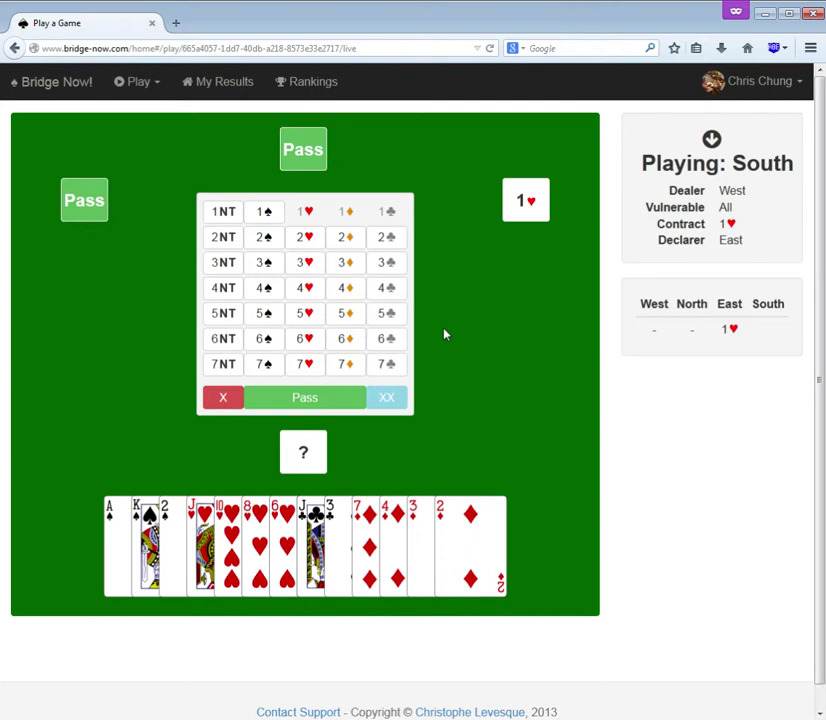
mouse_move(305, 398)
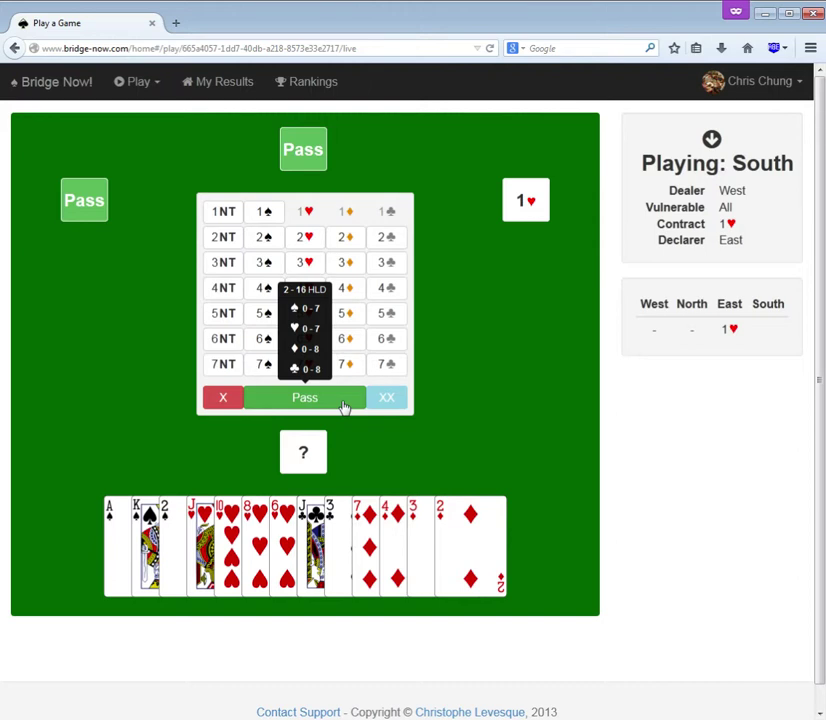
Step: Pass on each of South's turns and confirm East's 2♣ contract
left_click(343, 405)
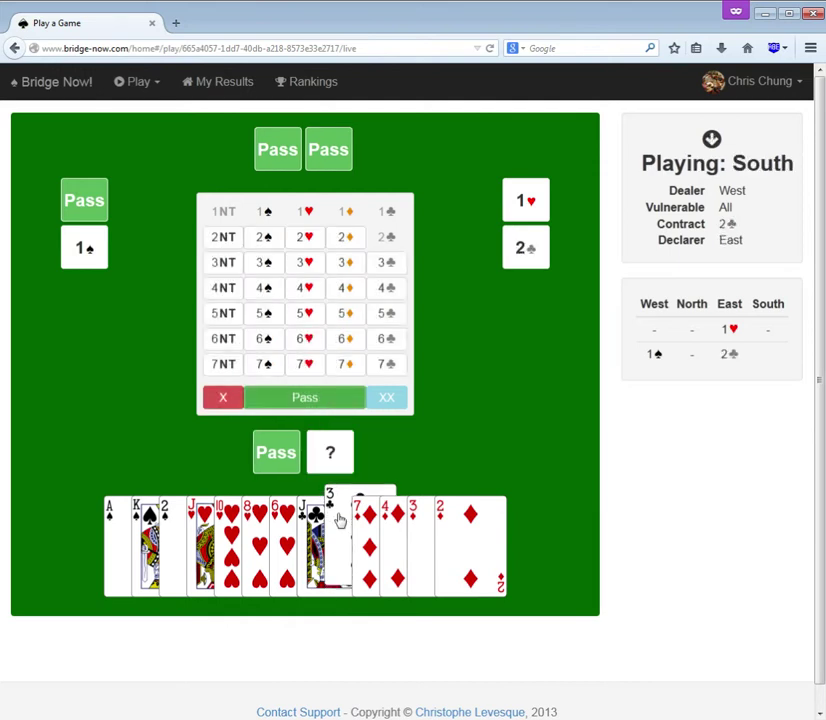
left_click(324, 405)
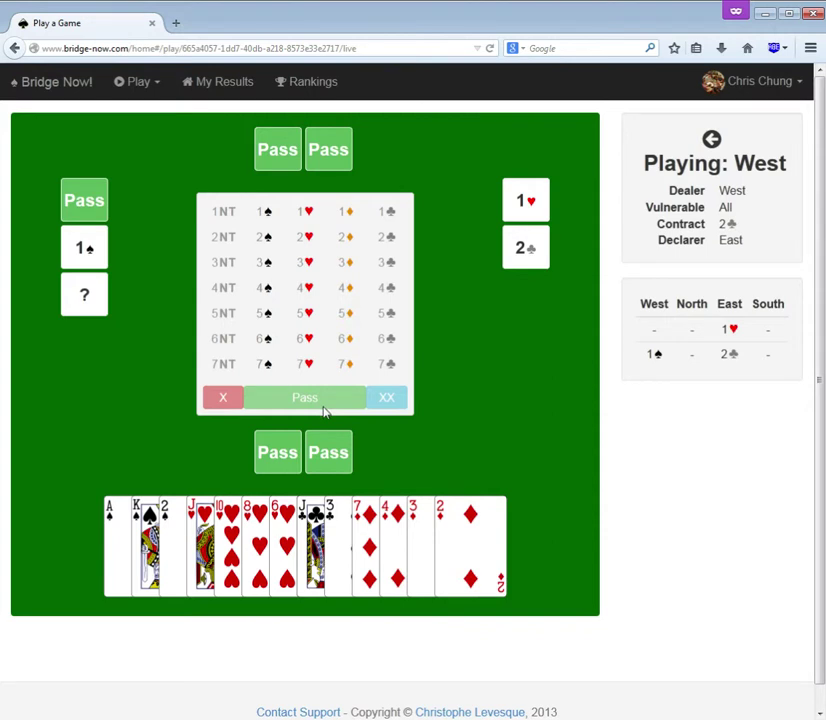
left_click(323, 405)
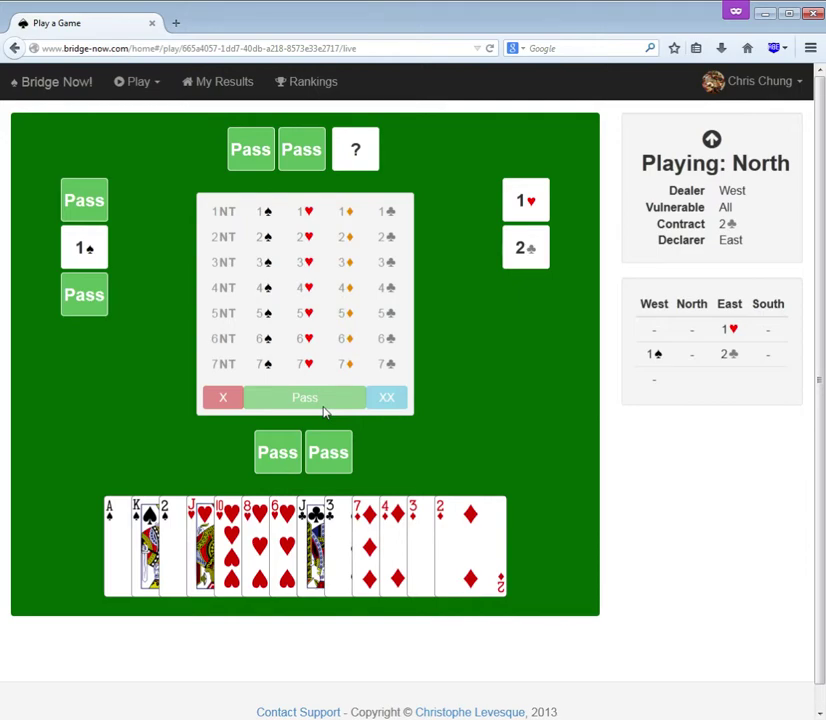
left_click(324, 409)
left_click(558, 238)
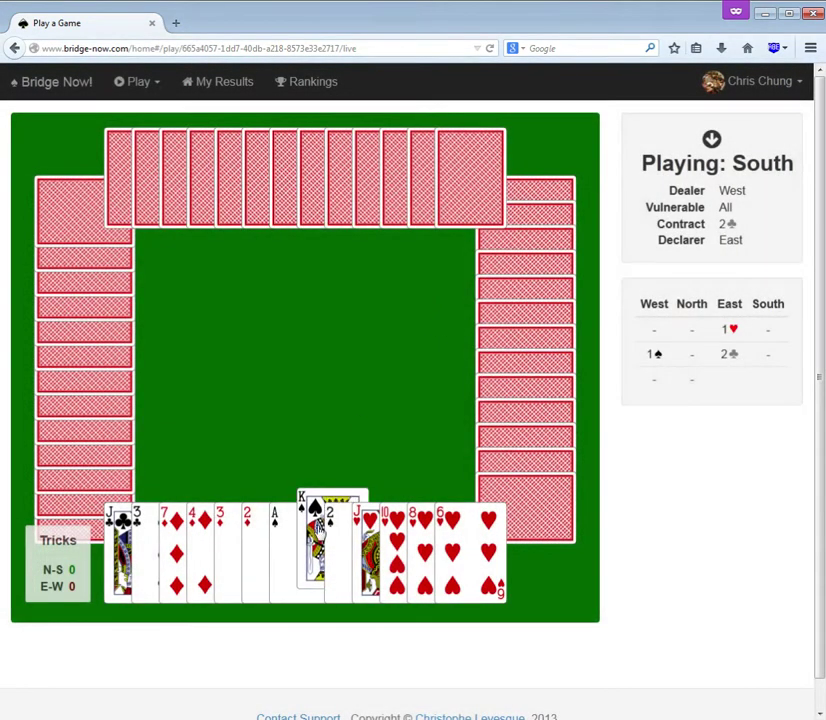
Step: Lead the 3 of clubs, then play the ♦2, ♠K, ♠A, ♥6, ♥8 and ♦3
left_click(149, 553)
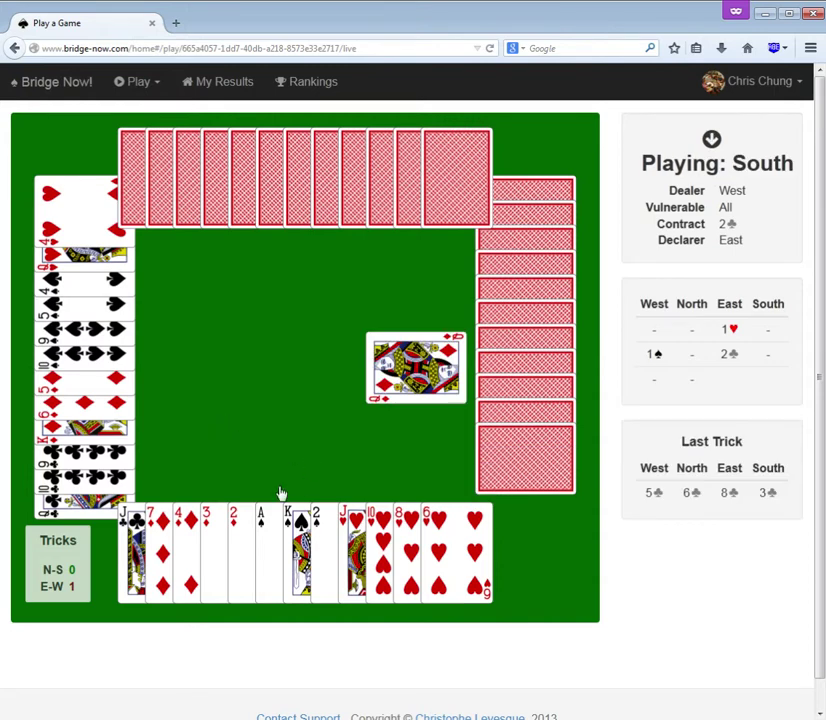
left_click(252, 527)
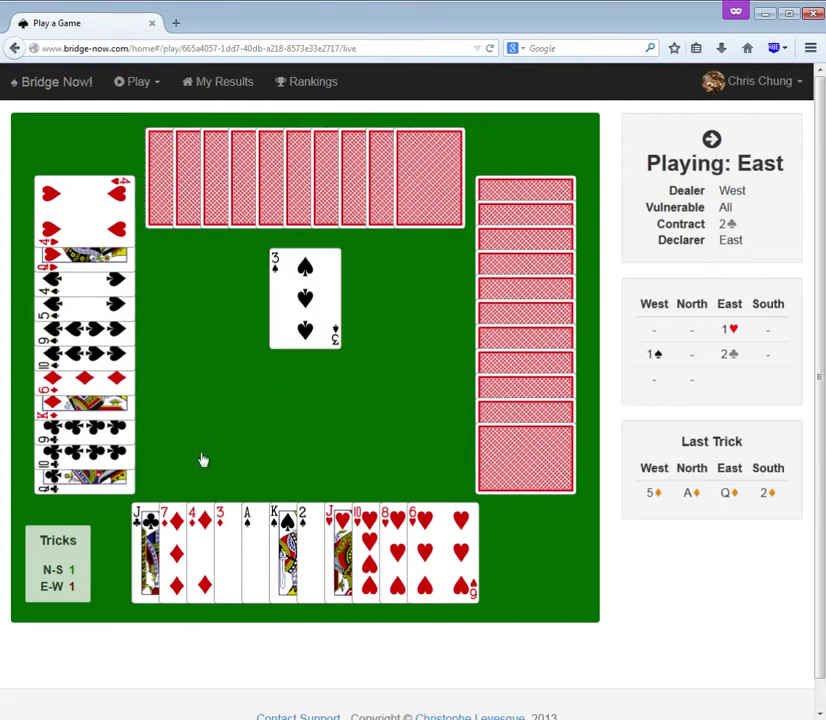
left_click(280, 526)
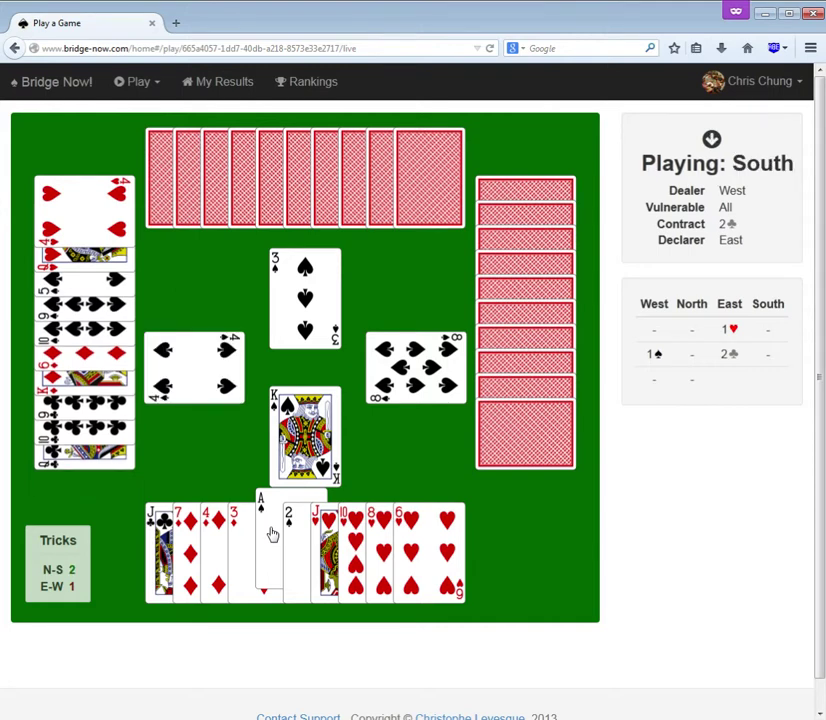
left_click(273, 538)
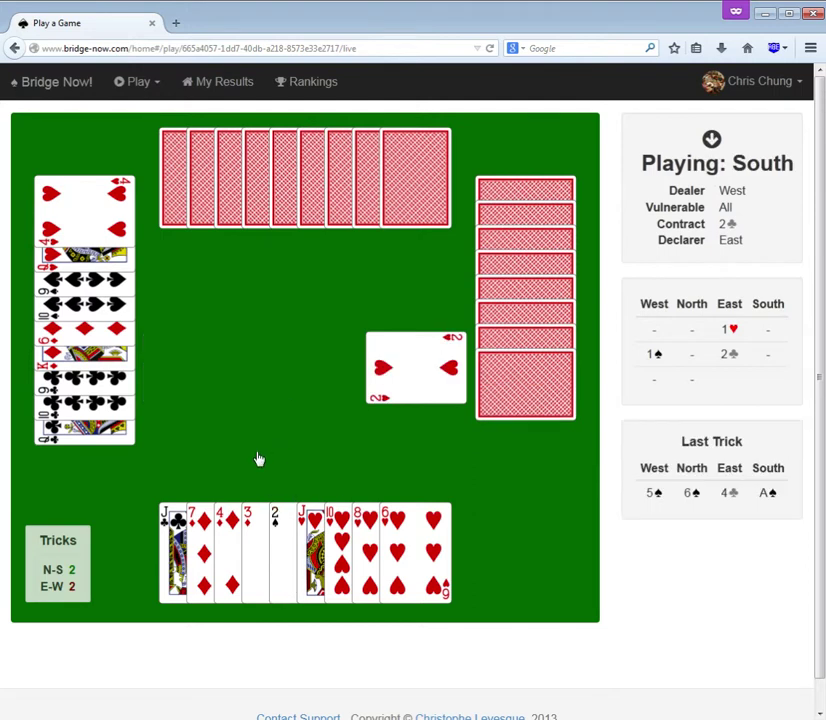
left_click(409, 535)
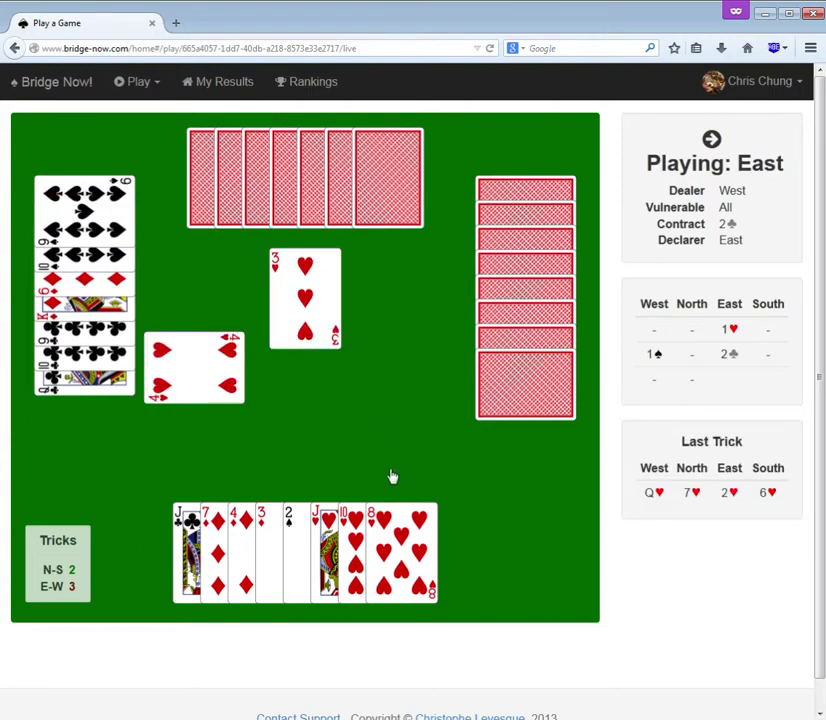
left_click(408, 535)
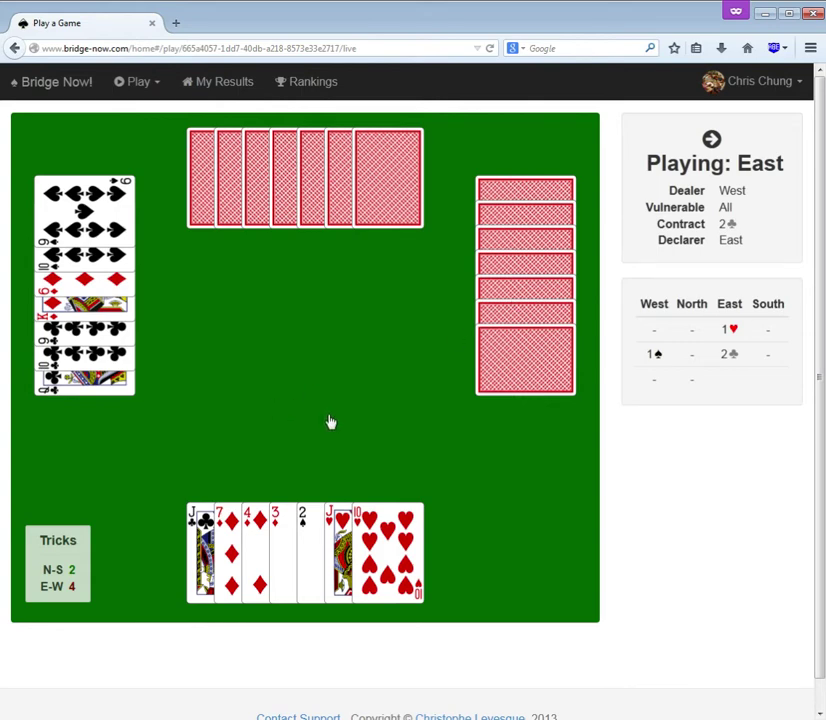
left_click(282, 532)
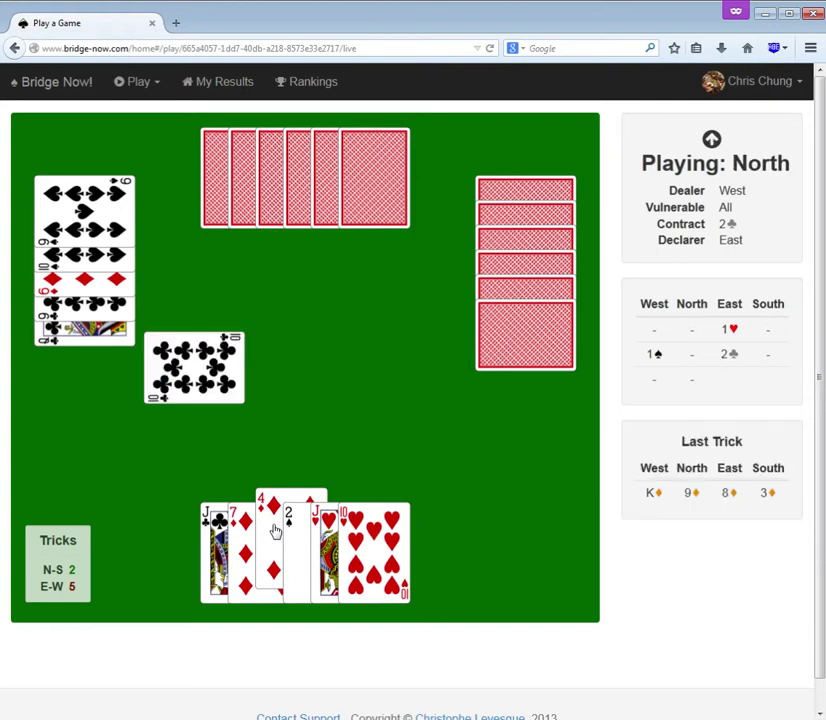
Step: Play the ♣J, ♥10, ♠2, ♥J and ♦4, then dismiss the −110 result
left_click(209, 566)
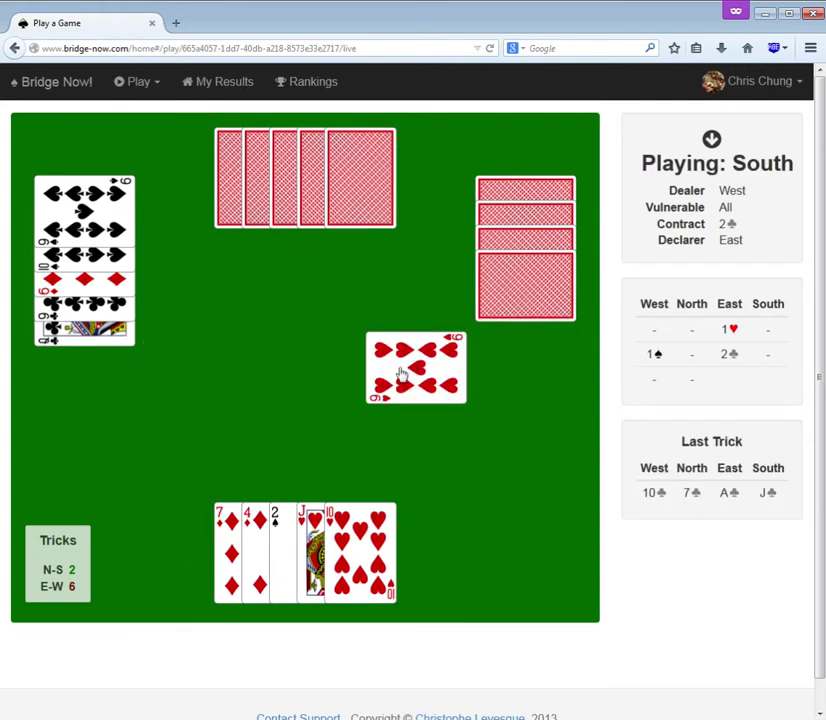
left_click(362, 530)
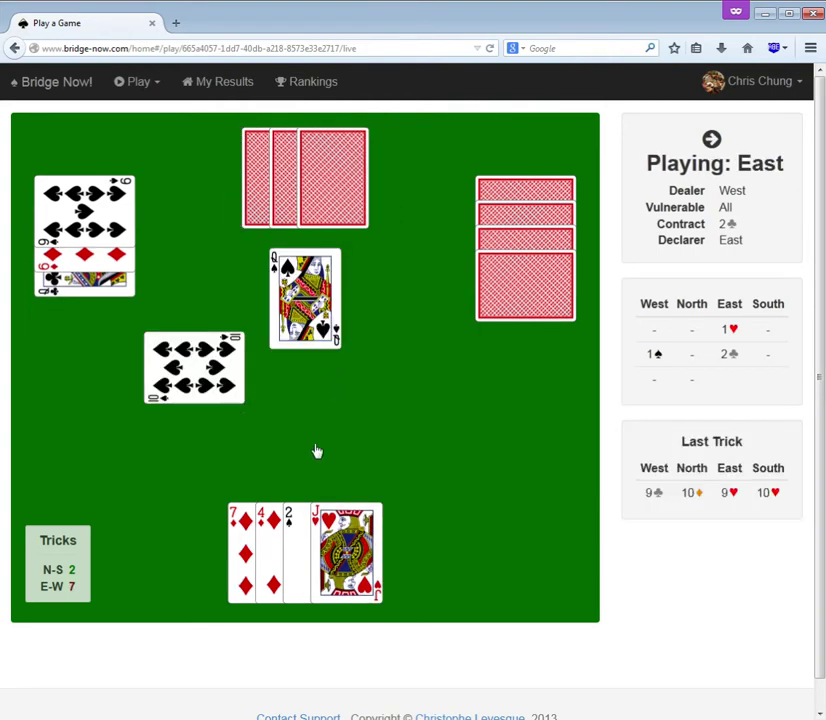
left_click(302, 512)
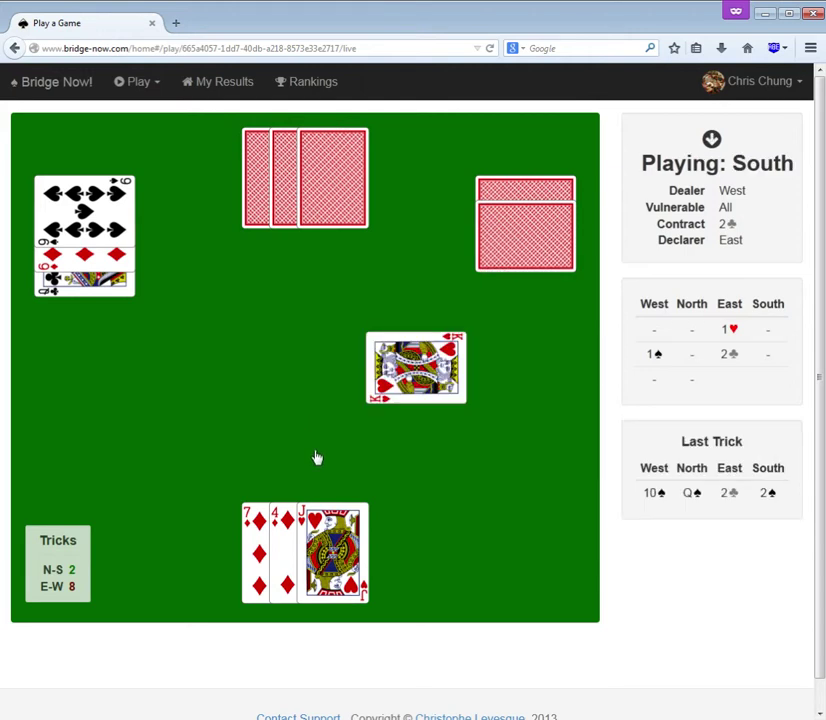
left_click(330, 530)
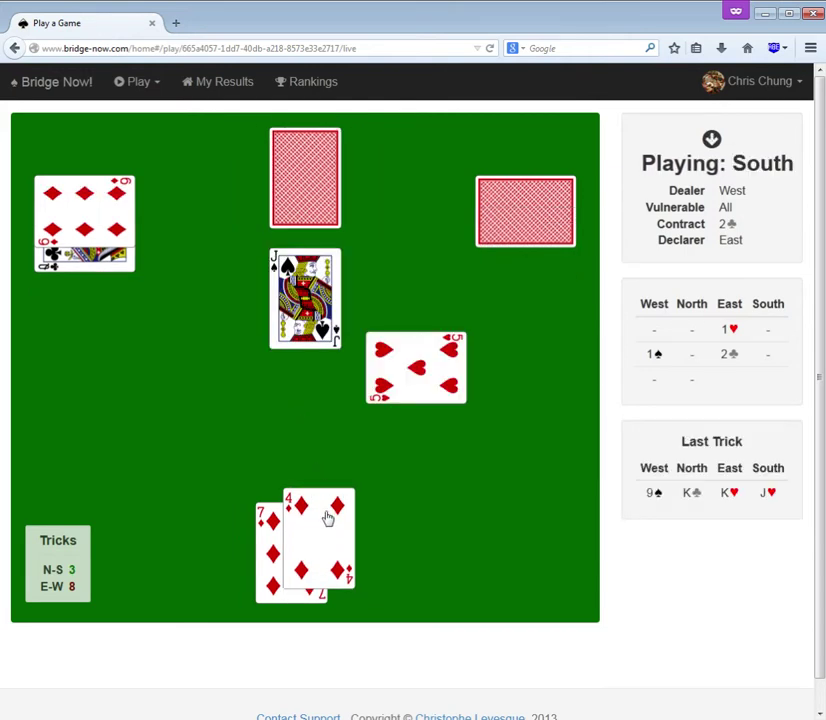
left_click(328, 517)
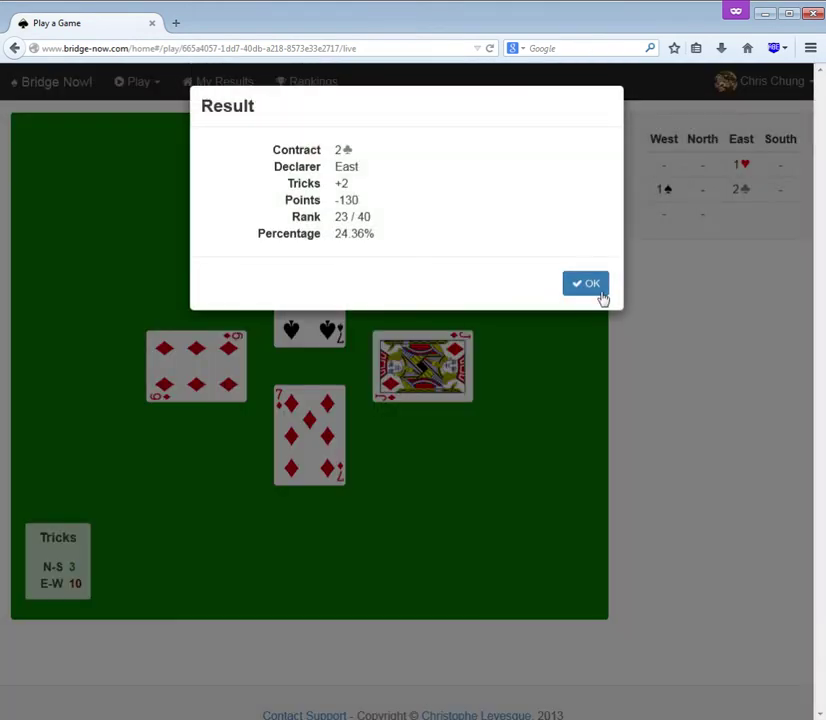
left_click(600, 293)
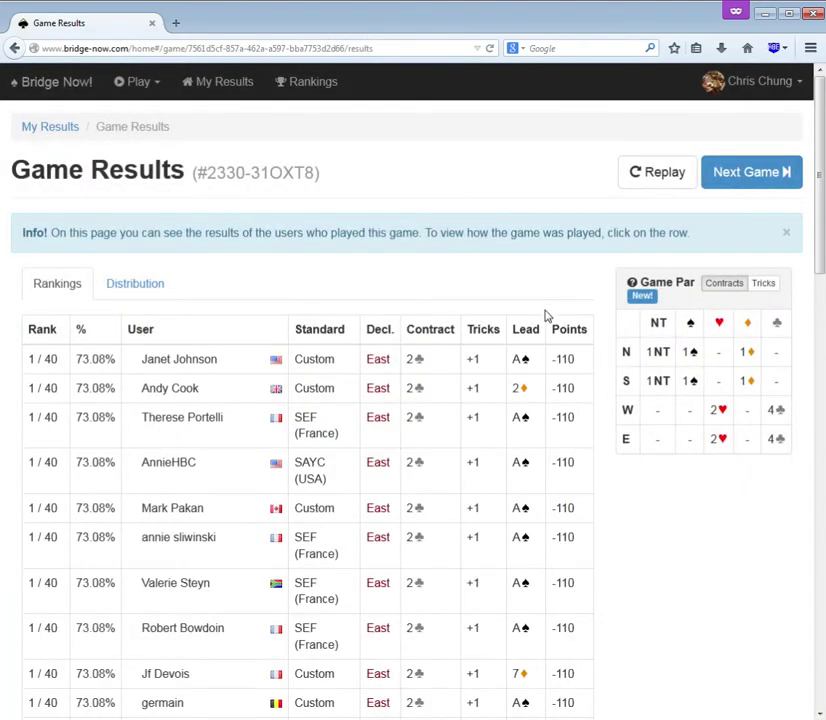
scroll(548, 325, "down", 5)
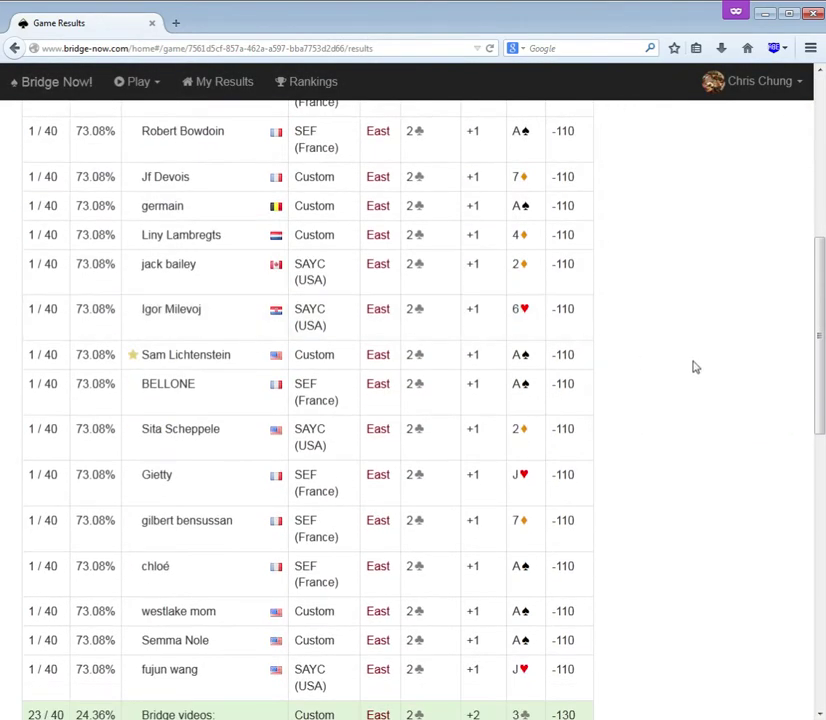
scroll(694, 366, "down", 1)
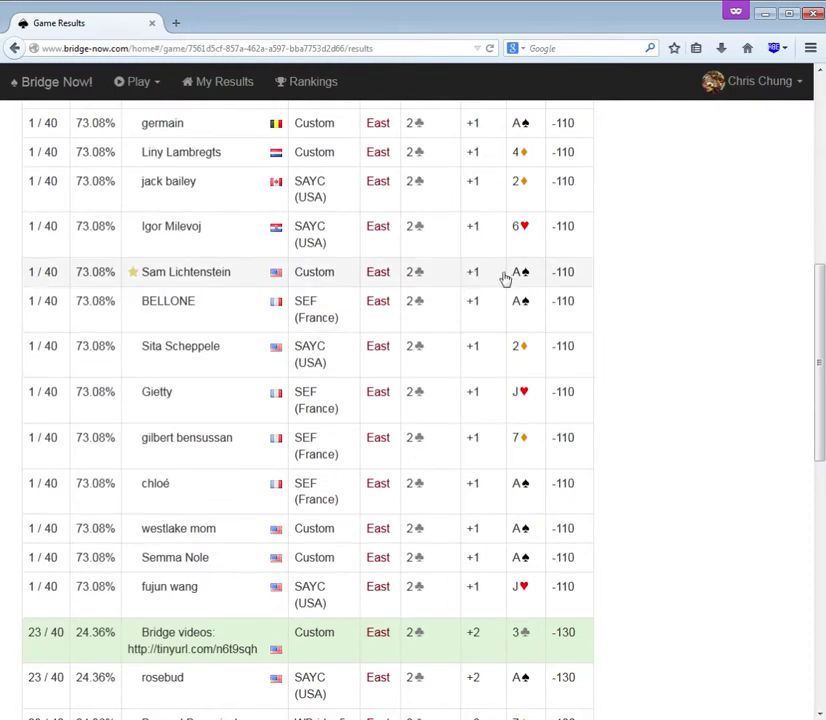
Step: Open the starred player's replay and step it forward to N-S 2, E-W 6
left_click(505, 279)
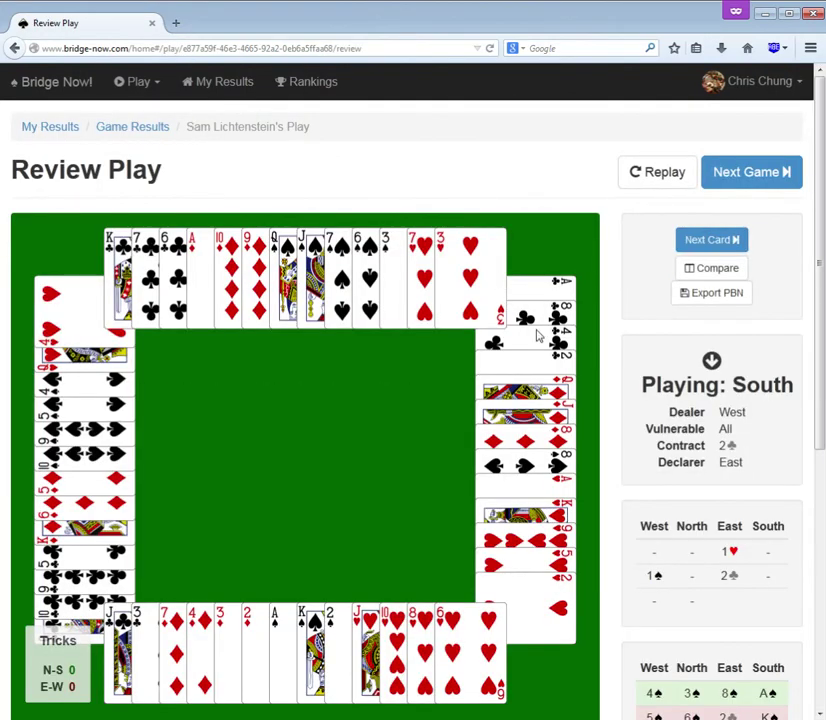
scroll(690, 290, "down", 3)
scroll(715, 220, "up", 1)
scroll(718, 192, "up", 1)
left_click(723, 157)
left_click(723, 157)
left_click(723, 157)
left_click(723, 157)
left_click(723, 157)
left_click(723, 157)
left_click(723, 157)
left_click(723, 157)
left_click(723, 157)
left_click(723, 157)
left_click(723, 157)
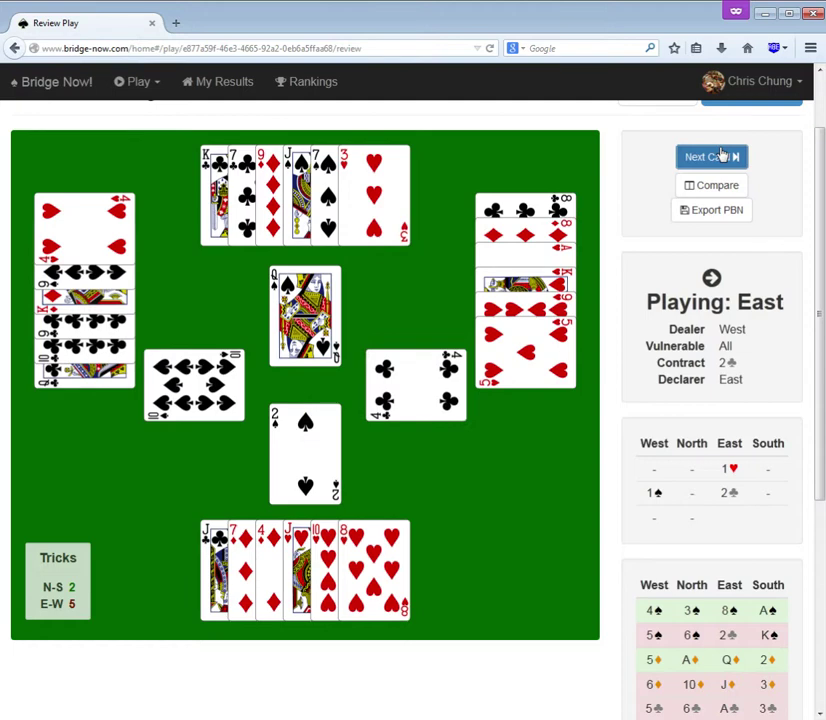
left_click(723, 157)
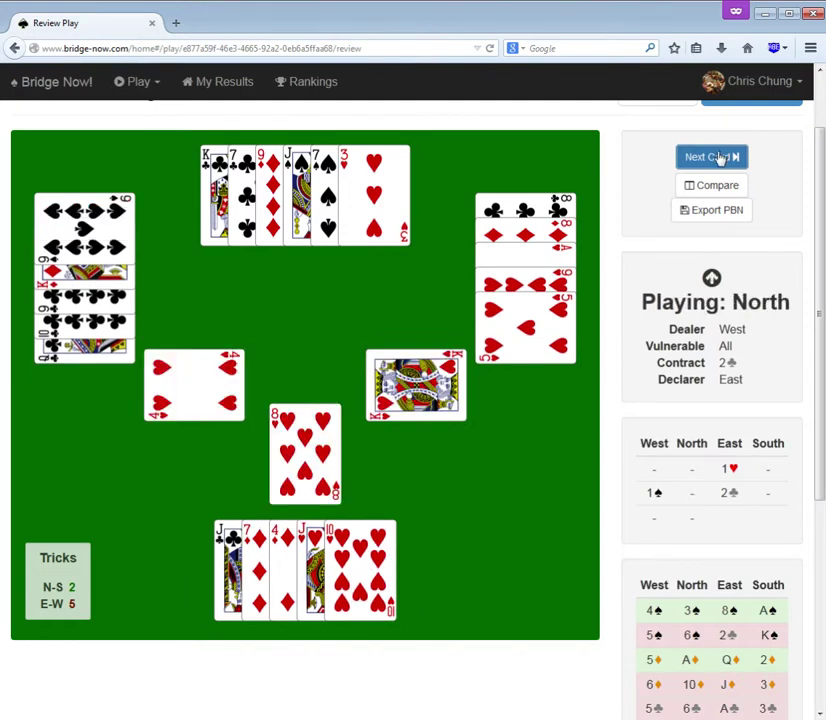
left_click(721, 157)
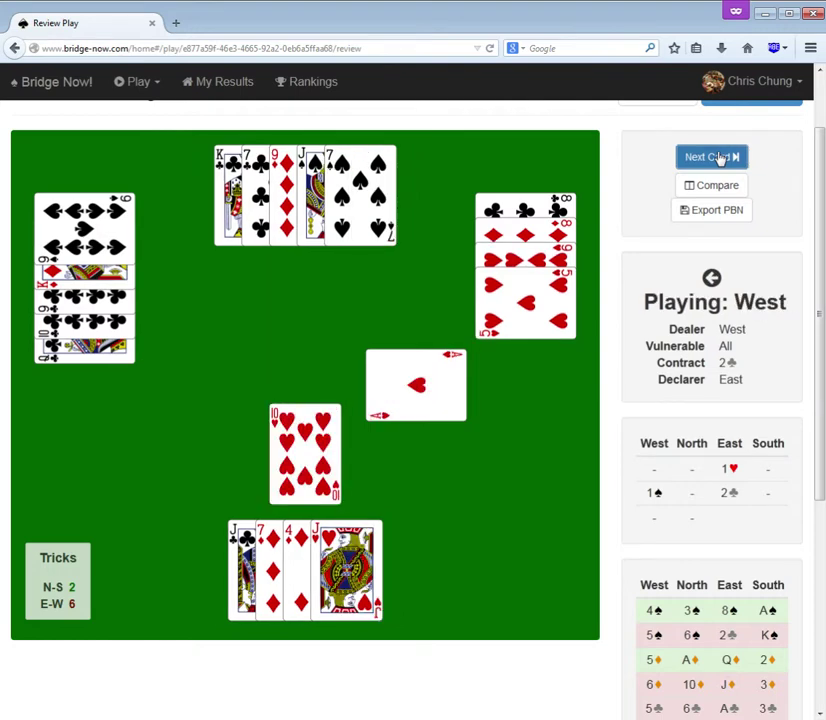
scroll(631, 141, "up", 2)
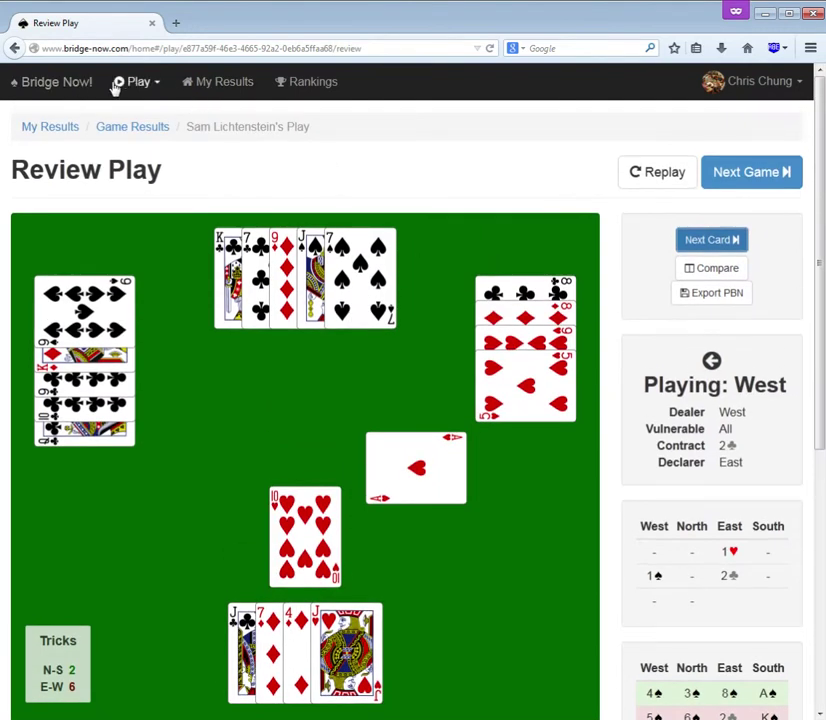
Step: Start a new single game, passing as South then bidding 2♣ after North's double
left_click(130, 86)
left_click(165, 115)
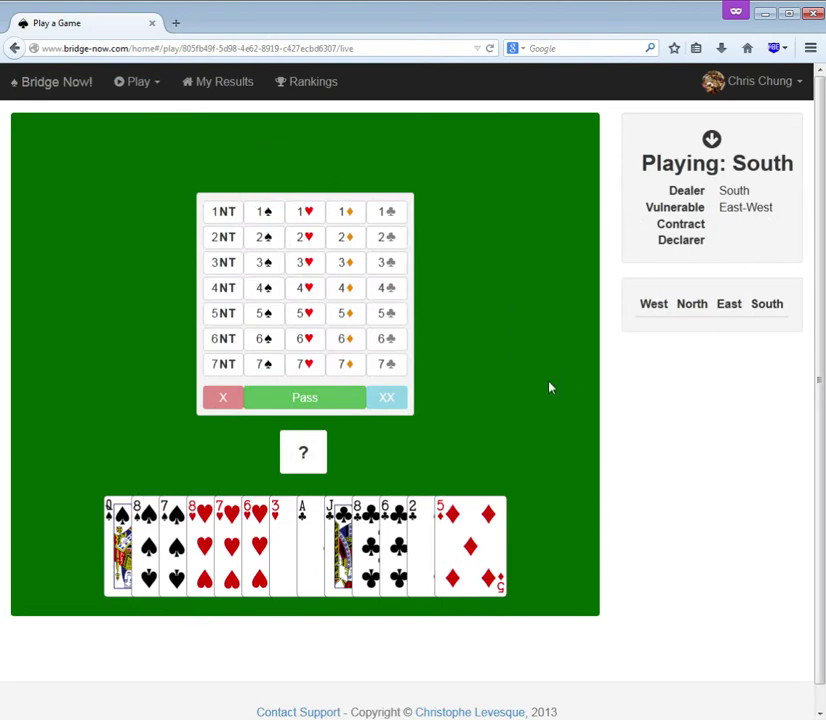
left_click(293, 405)
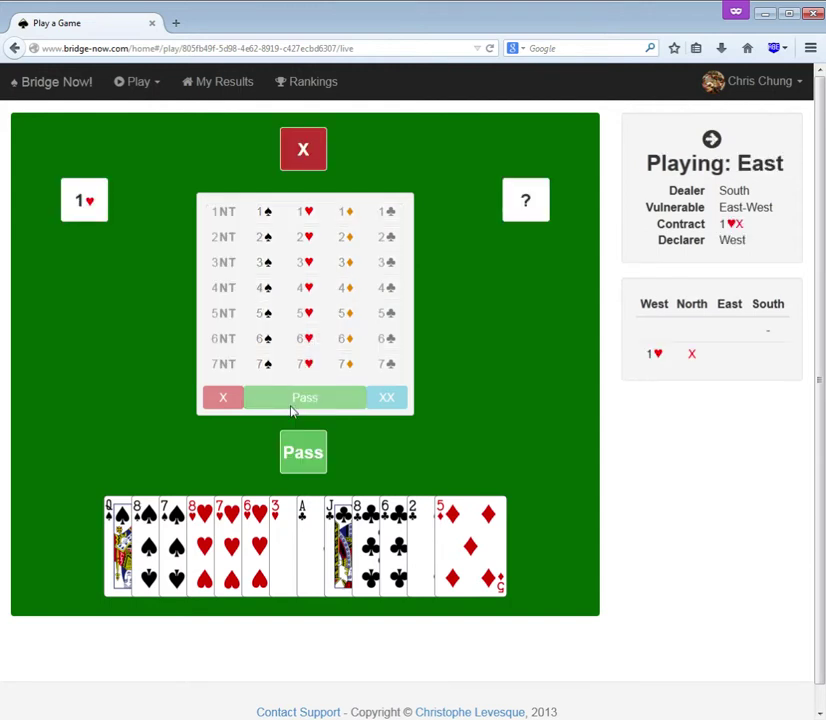
left_click(385, 237)
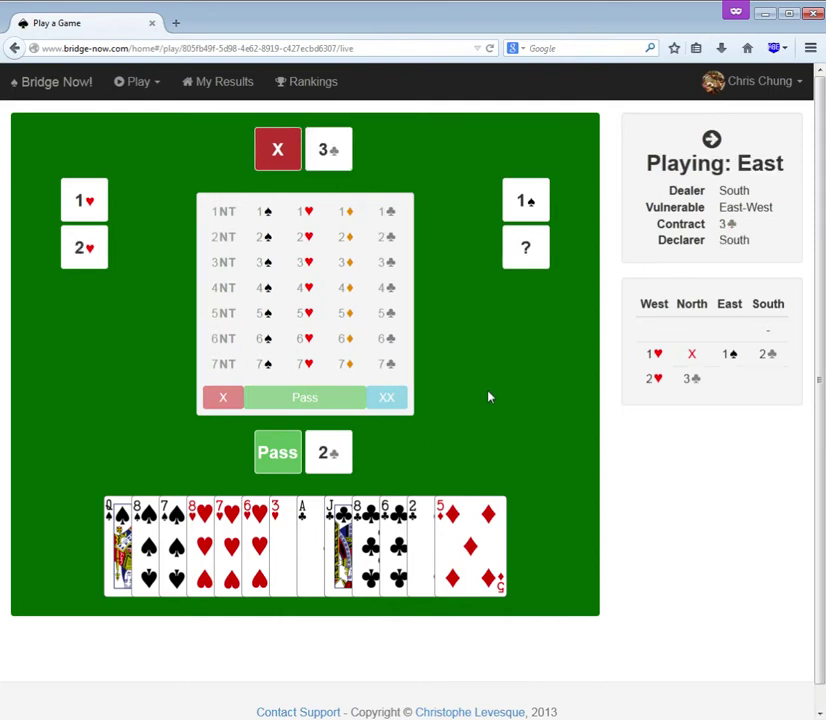
Step: Pass through the rest of the auction and accept East's 3♦ contract
left_click(325, 405)
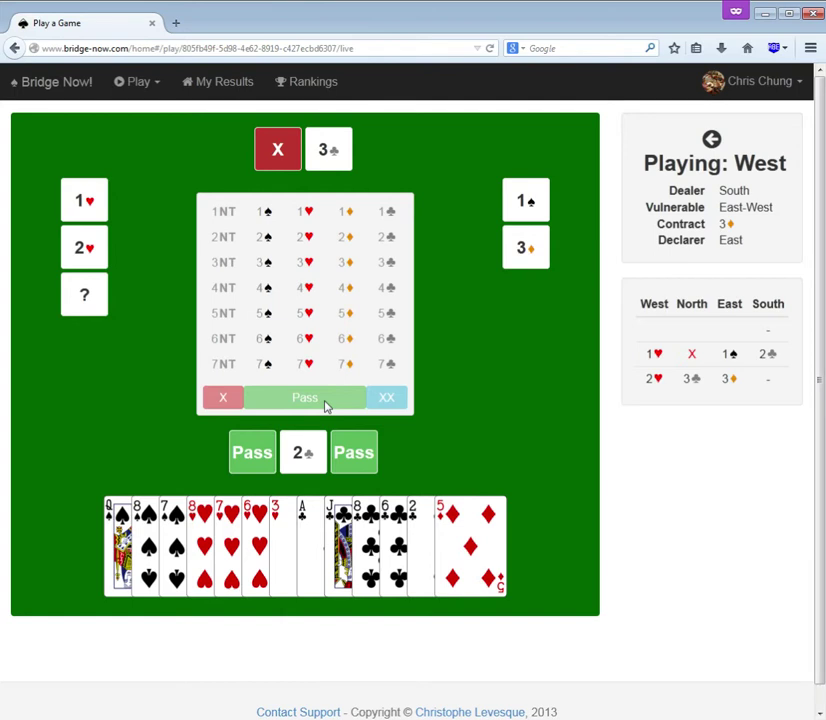
left_click(325, 402)
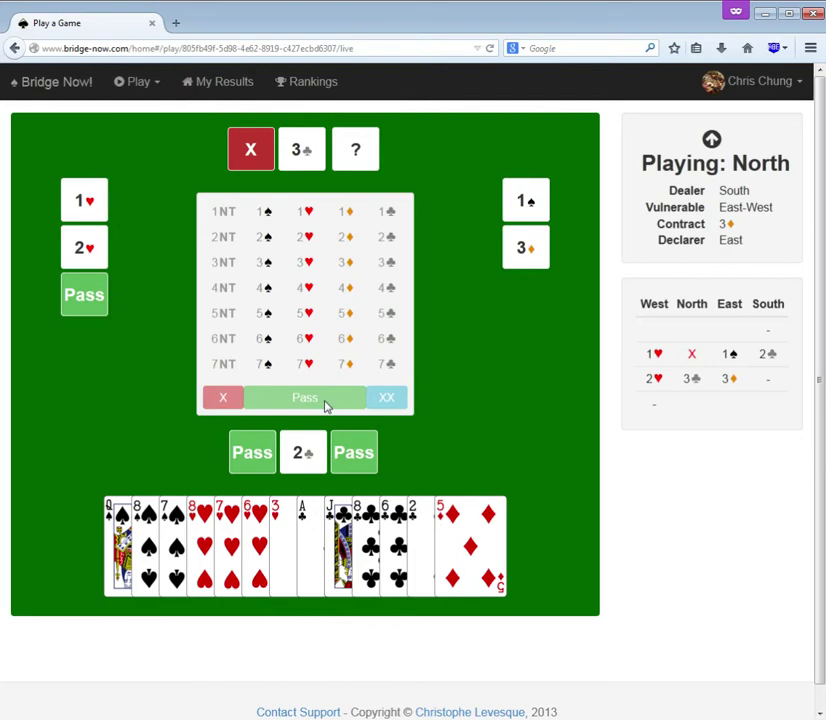
left_click(325, 405)
left_click(546, 240)
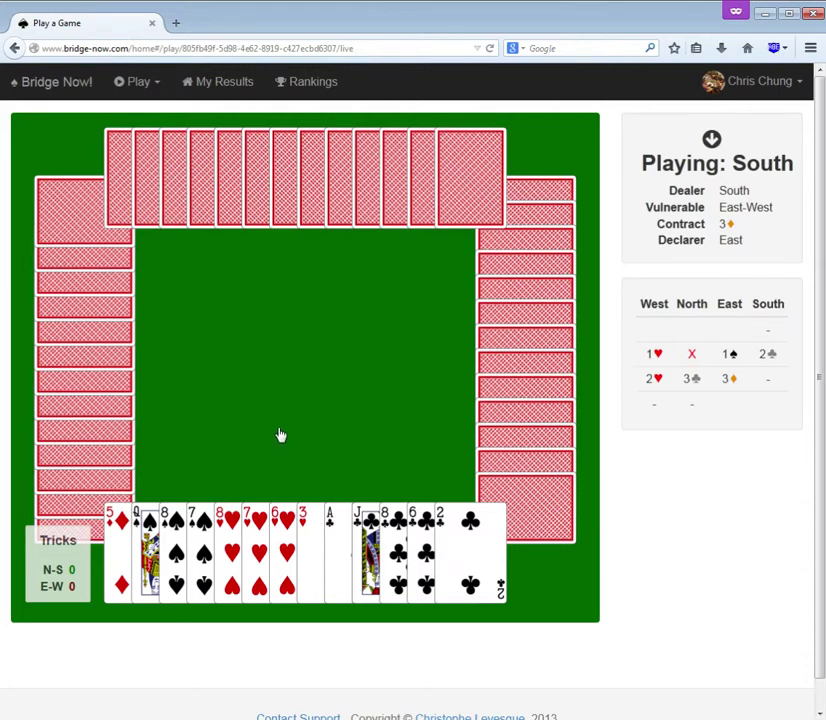
Step: Lead the ace of clubs, then play 2♣, 5♦, 6♣, 3♥, 8♣ and Q♠
left_click(334, 500)
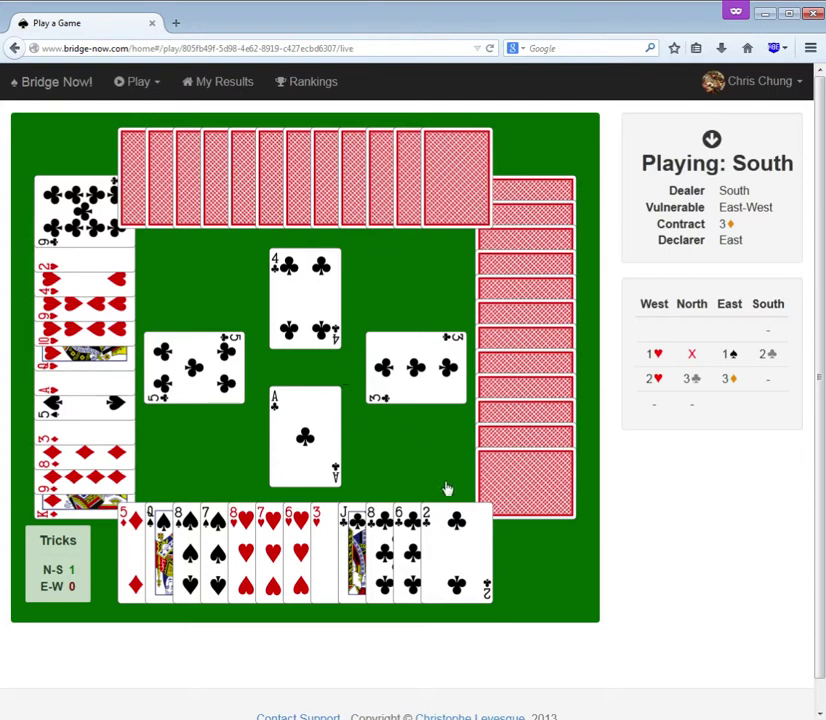
left_click(456, 518)
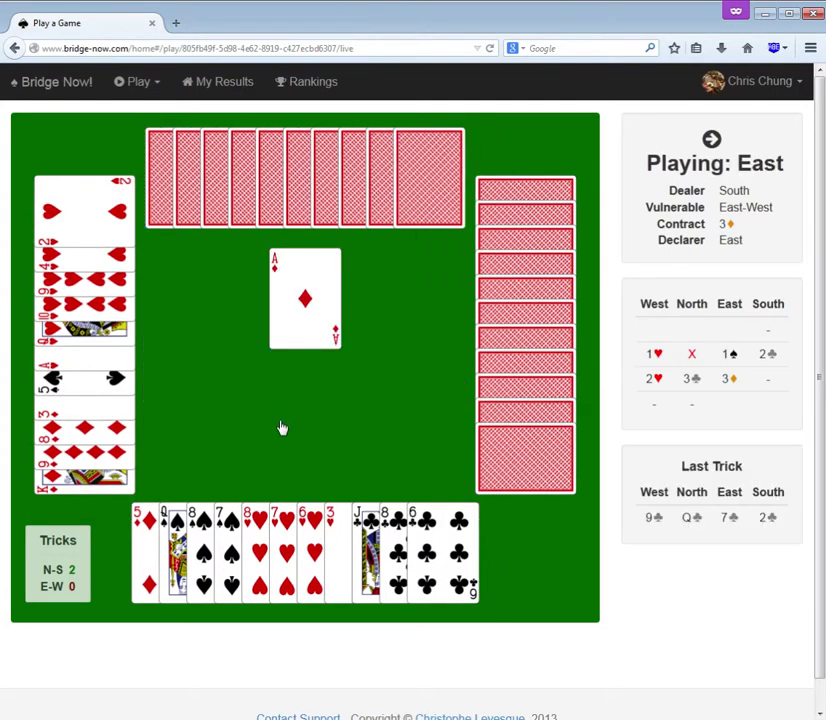
left_click(155, 533)
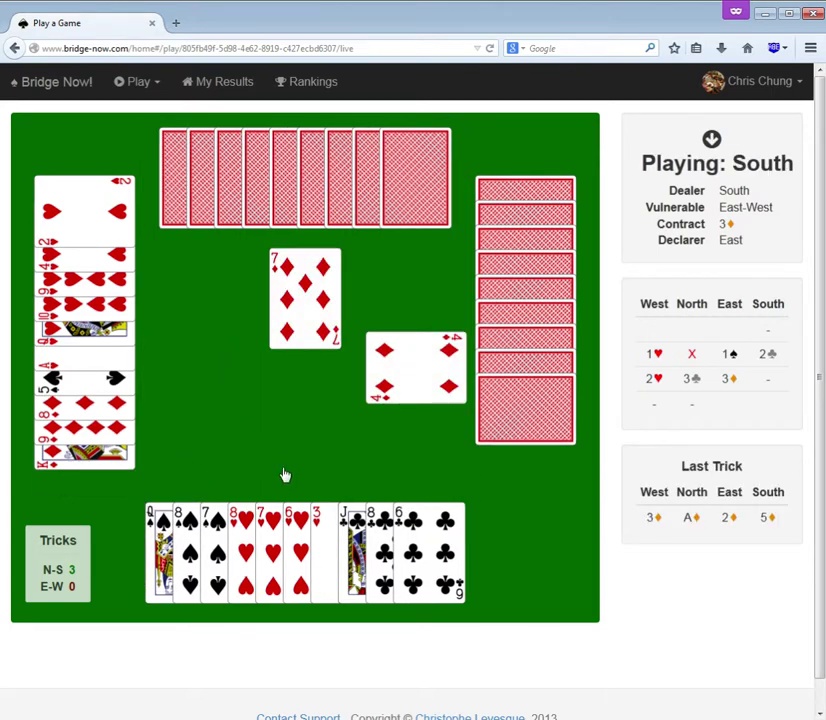
left_click(430, 530)
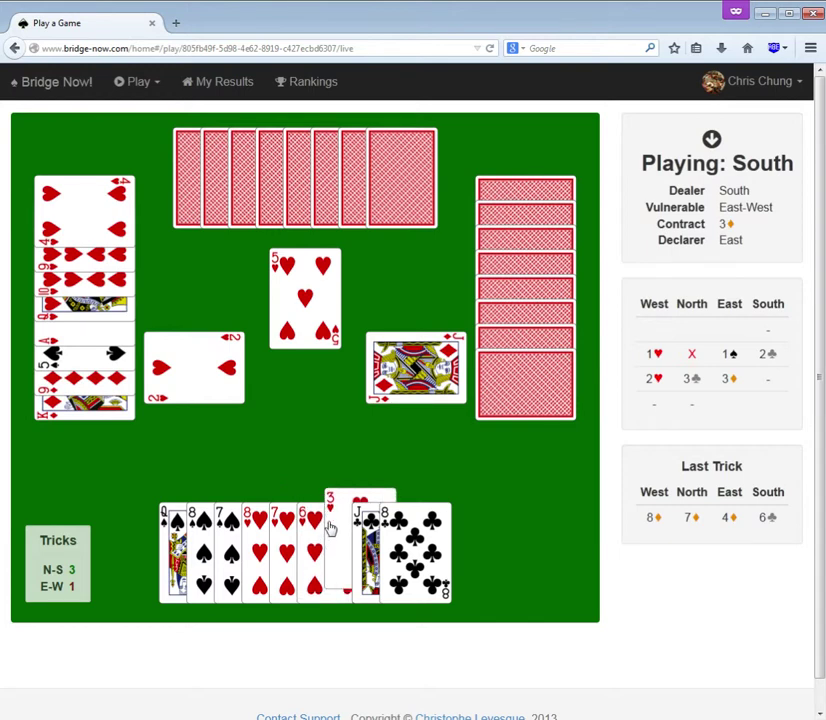
left_click(331, 525)
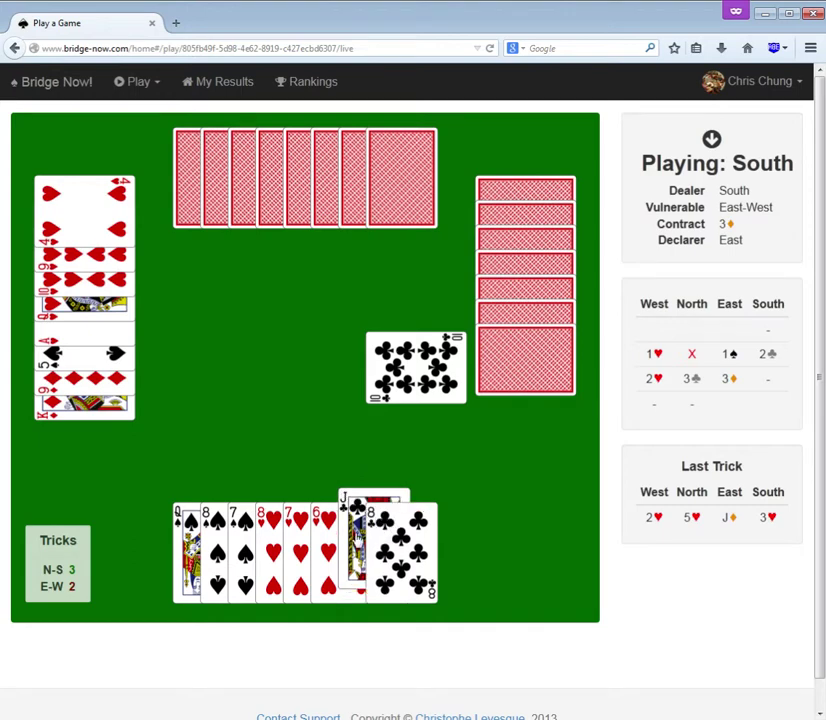
left_click(380, 535)
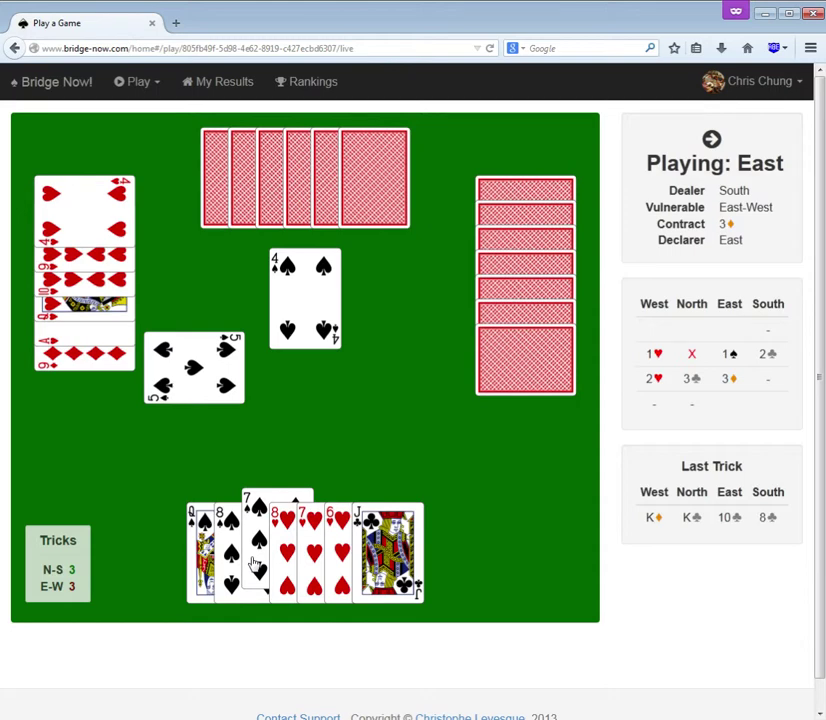
left_click(200, 580)
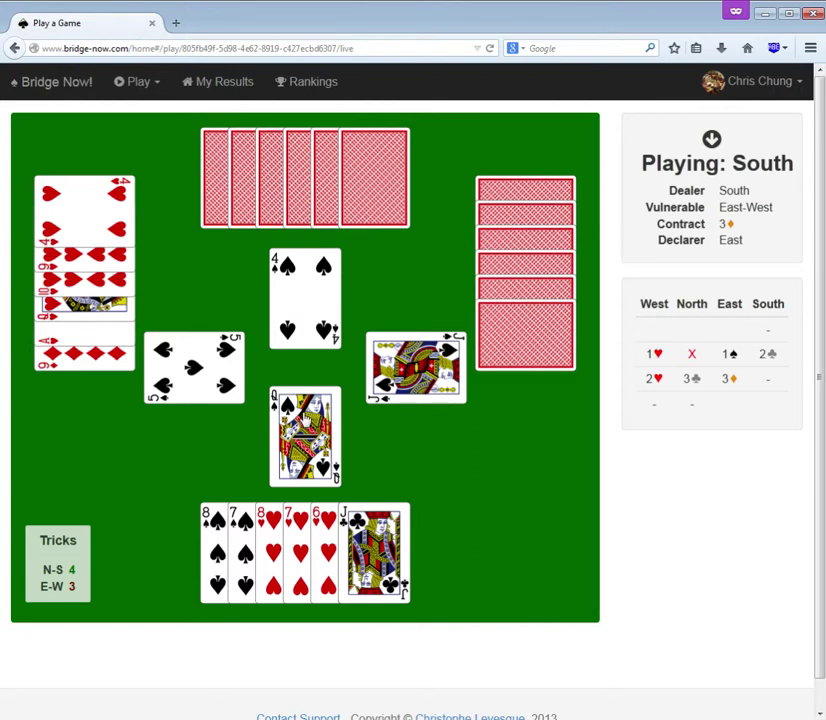
Step: Finish the last tricks with 8♠, 6♥, 7♥, 7♠, 8♥ and J♣
left_click(225, 548)
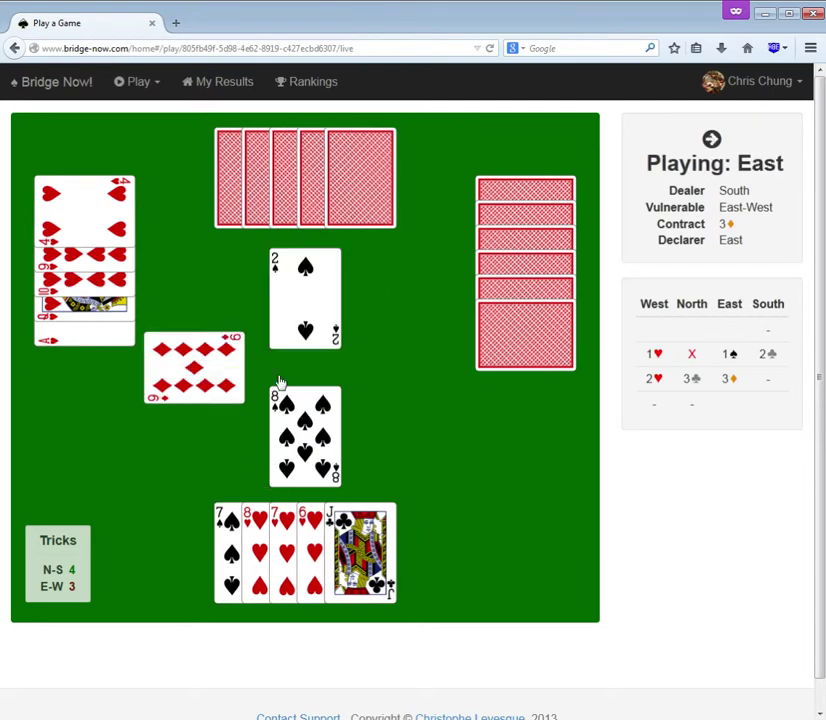
left_click(305, 495)
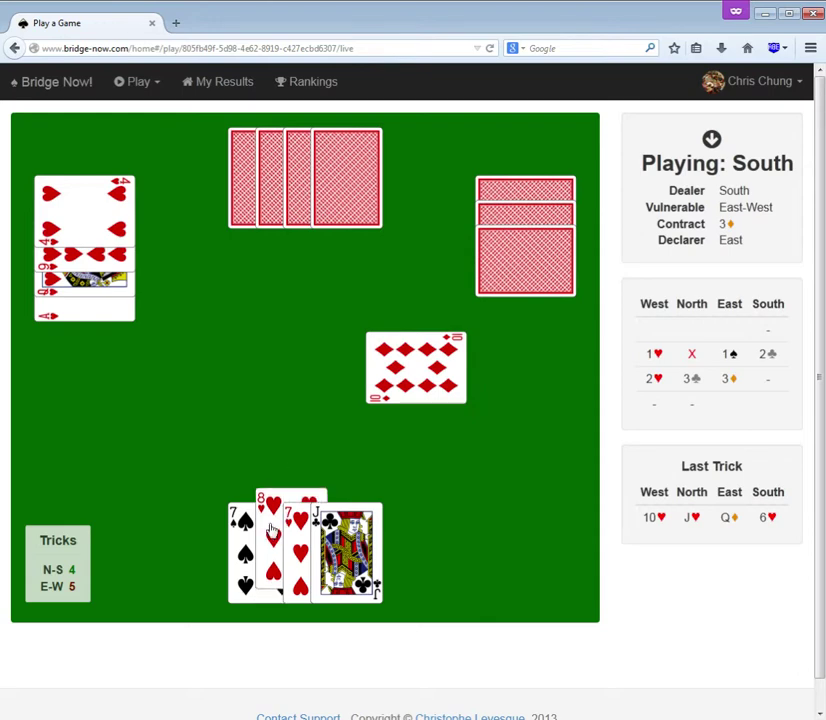
left_click(296, 538)
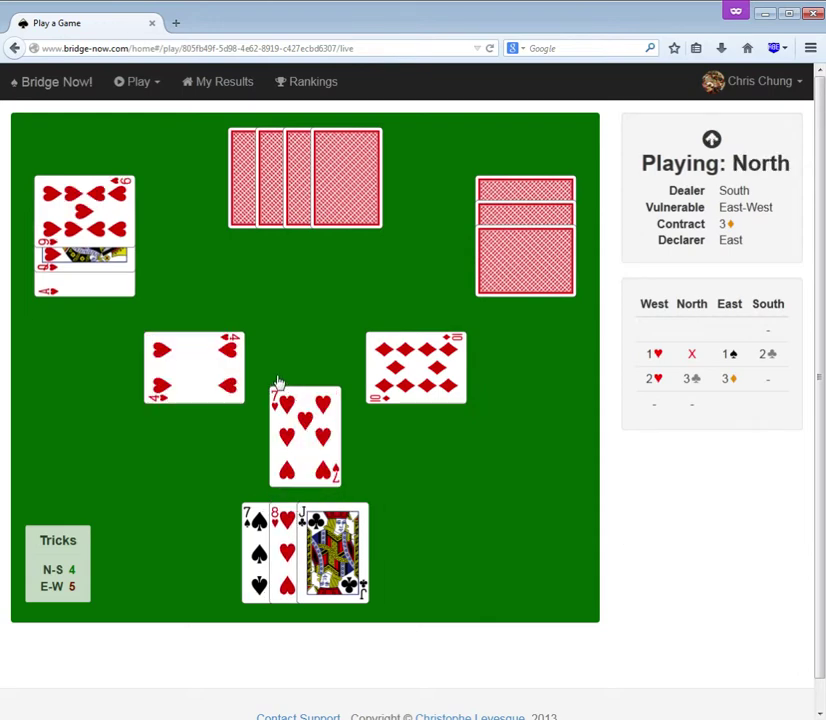
left_click(264, 526)
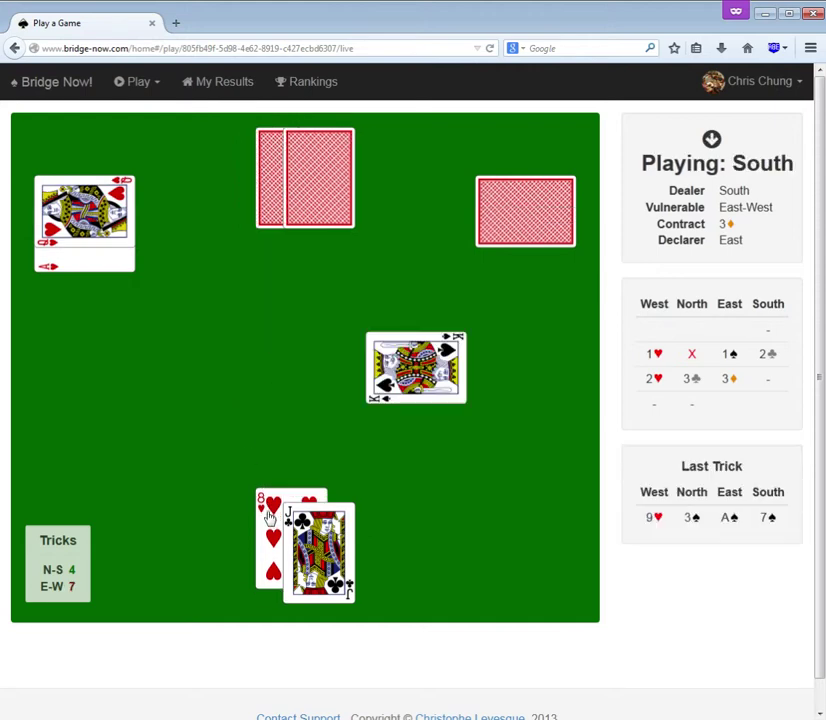
left_click(270, 522)
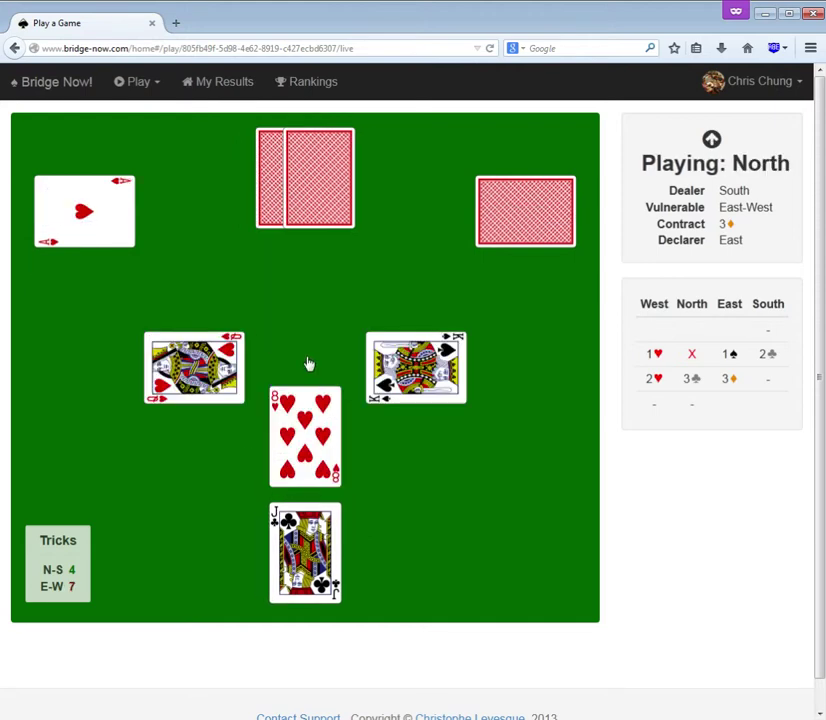
left_click(320, 540)
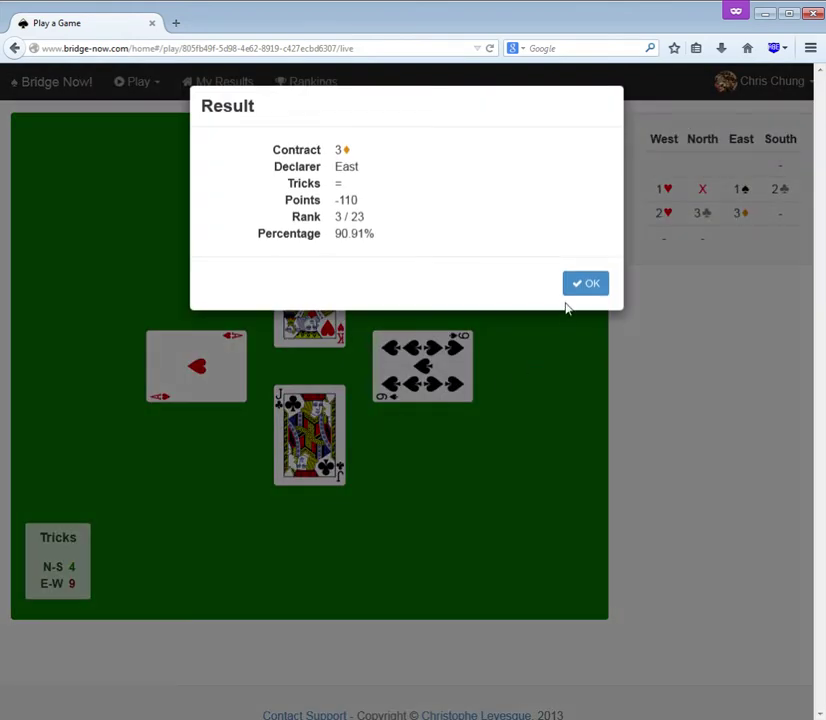
Step: Dismiss the -110 Result dialog to show the Game Results rankings table
left_click(578, 286)
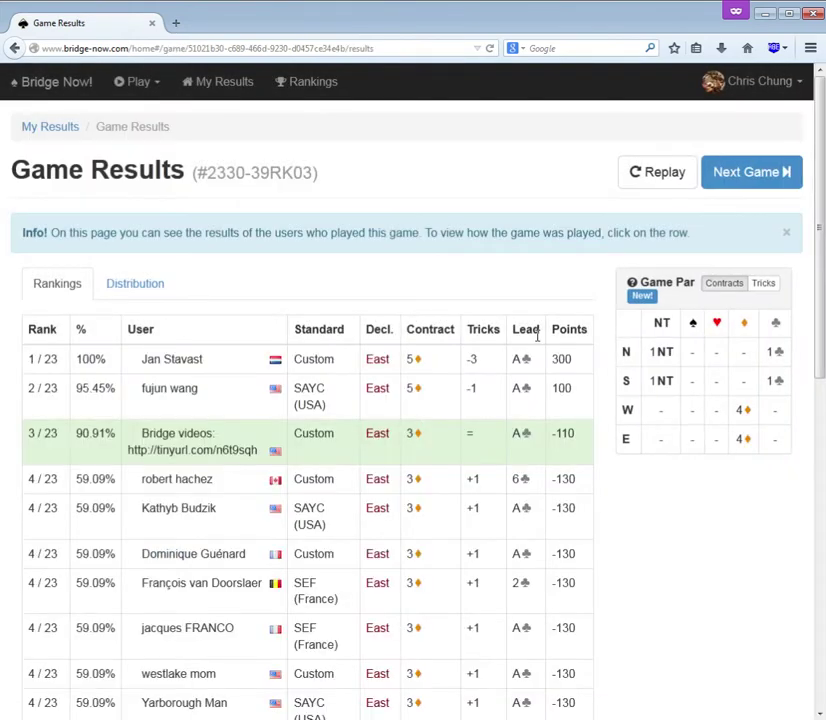
scroll(537, 345, "down", 2)
scroll(538, 350, "down", 3)
scroll(532, 361, "down", 3)
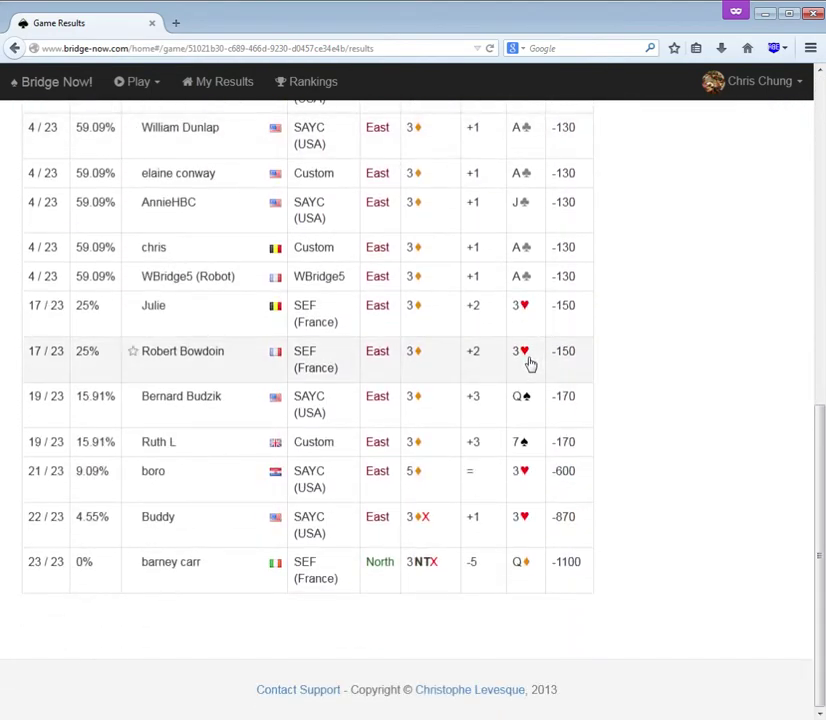
scroll(530, 362, "up", 3)
scroll(518, 385, "up", 4)
scroll(518, 385, "up", 2)
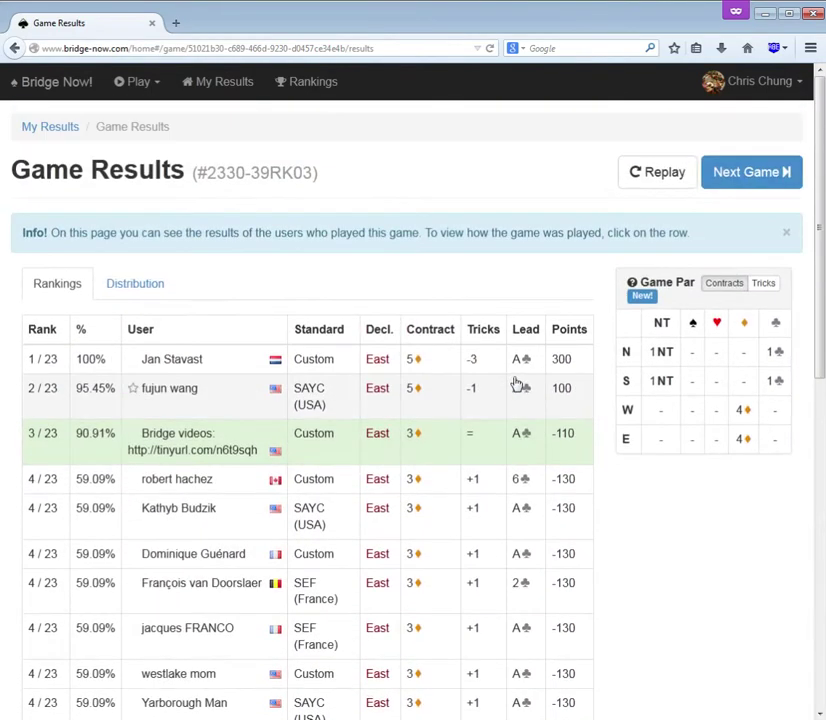
Step: Deal the next game, double East's 1♥ opening, then pass
left_click(746, 178)
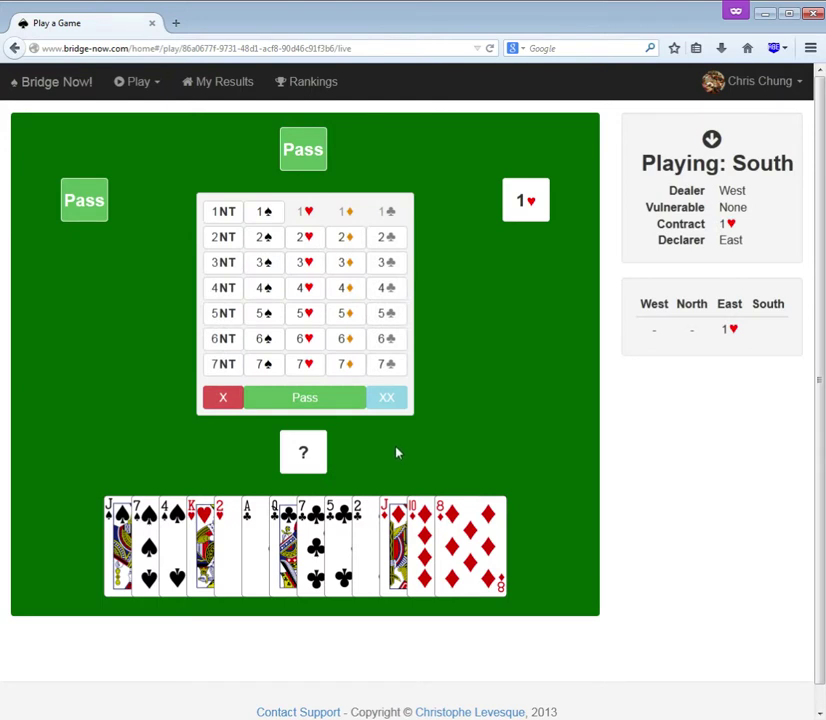
left_click(218, 400)
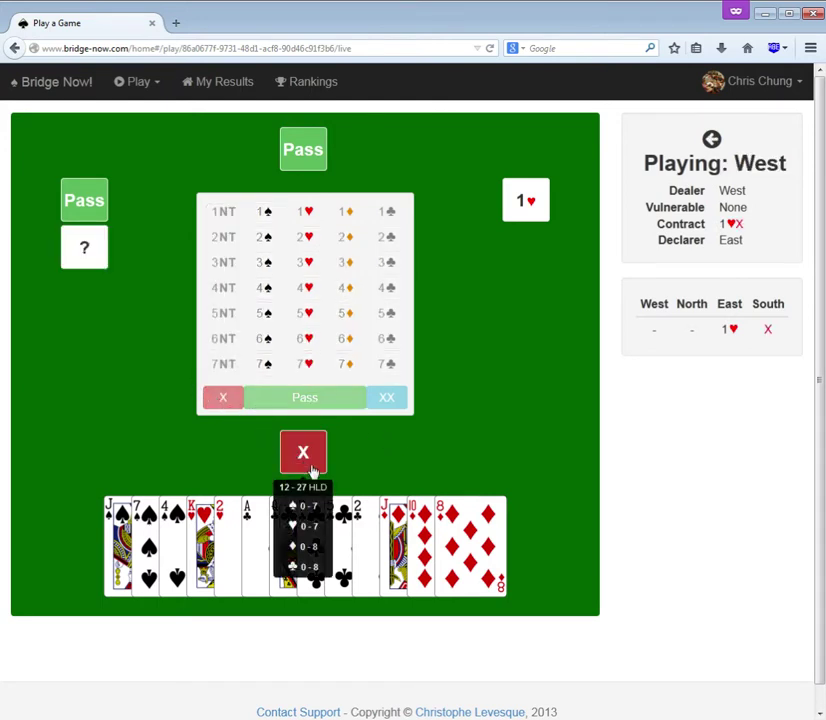
left_click(322, 401)
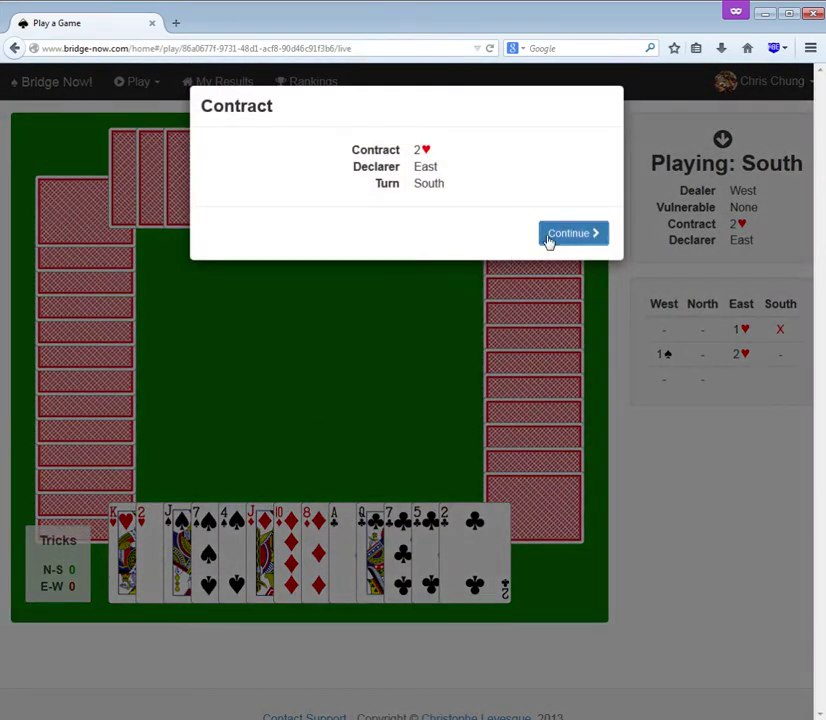
Step: Begin play of 2♥ with a J♦ lead, then play K♥, 2♥, 2♣ and 4♠
left_click(550, 238)
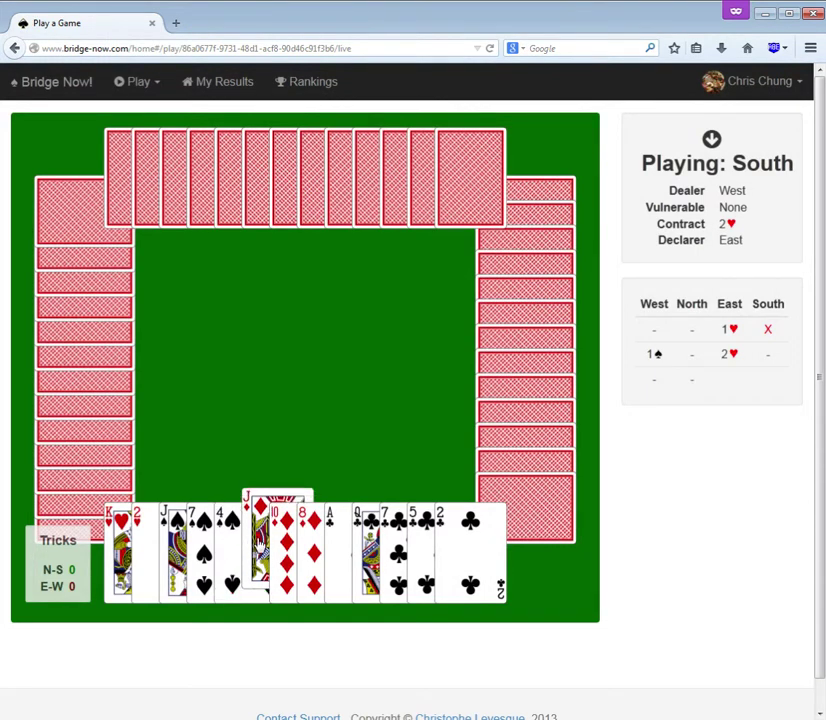
left_click(258, 537)
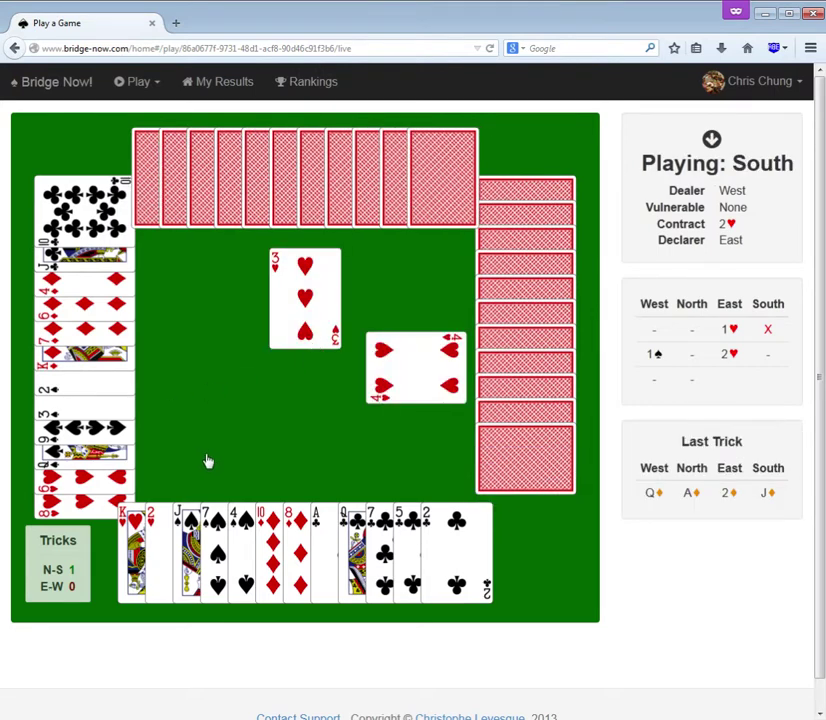
left_click(137, 521)
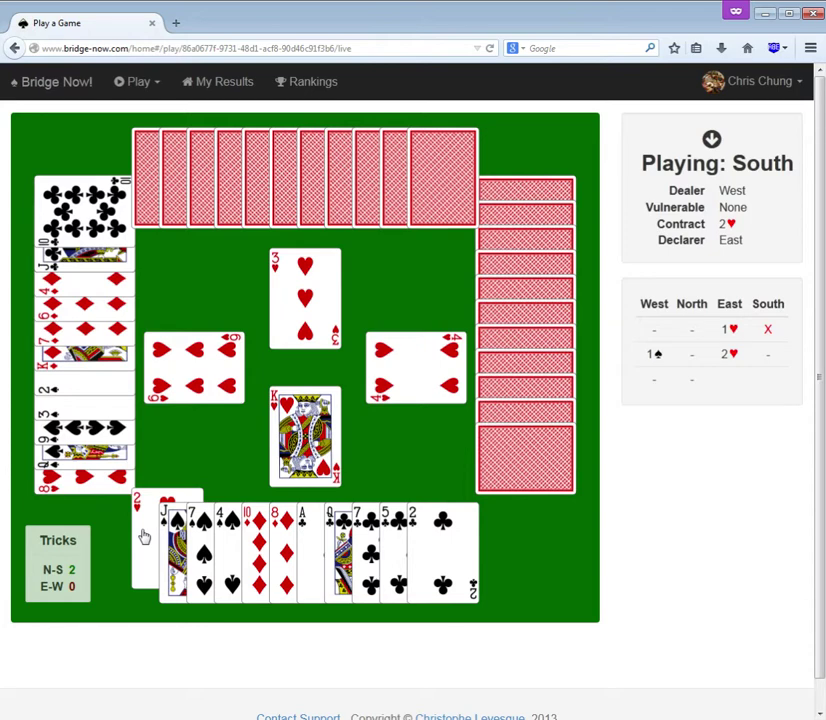
left_click(144, 537)
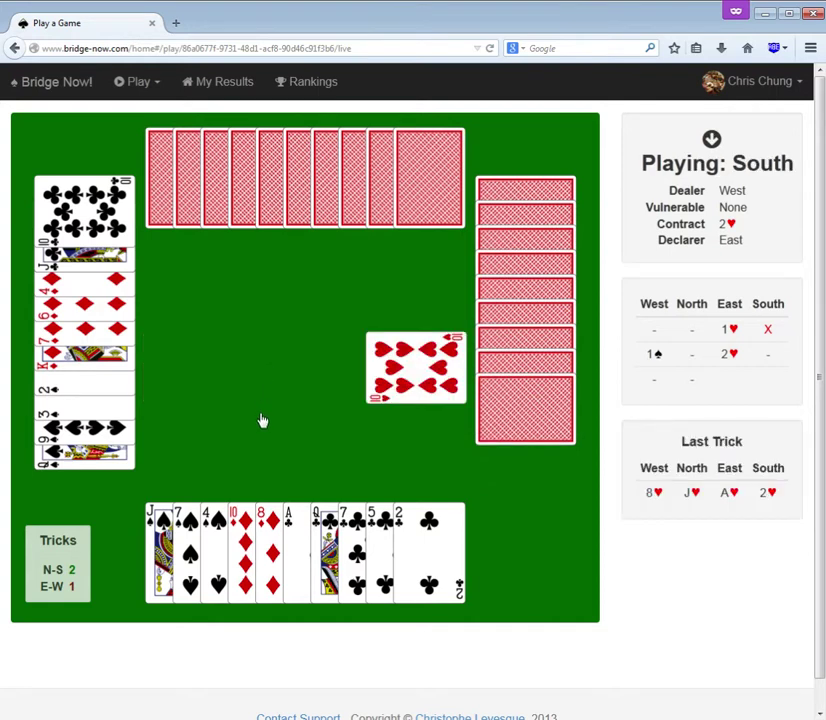
left_click(460, 561)
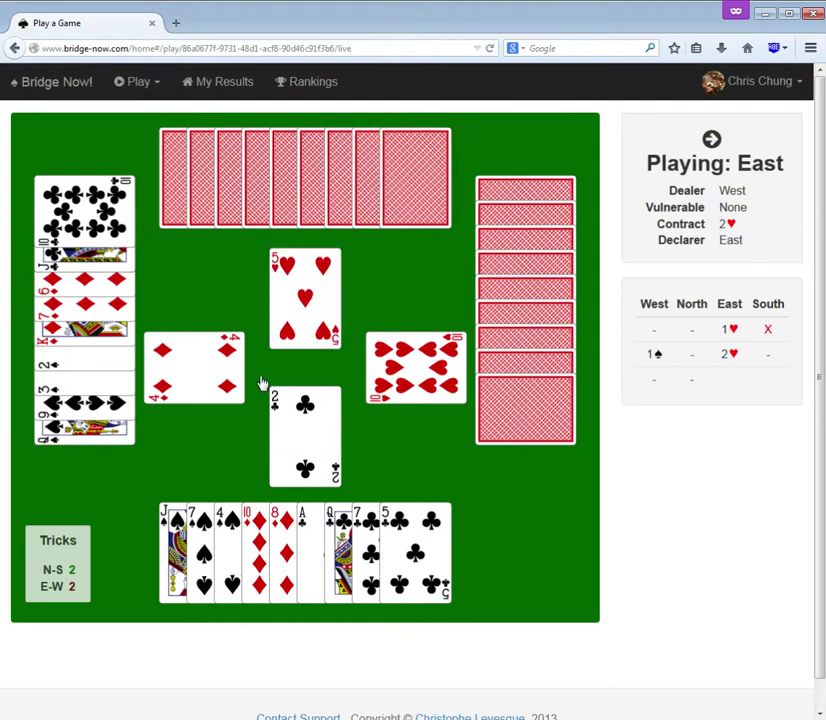
left_click(220, 548)
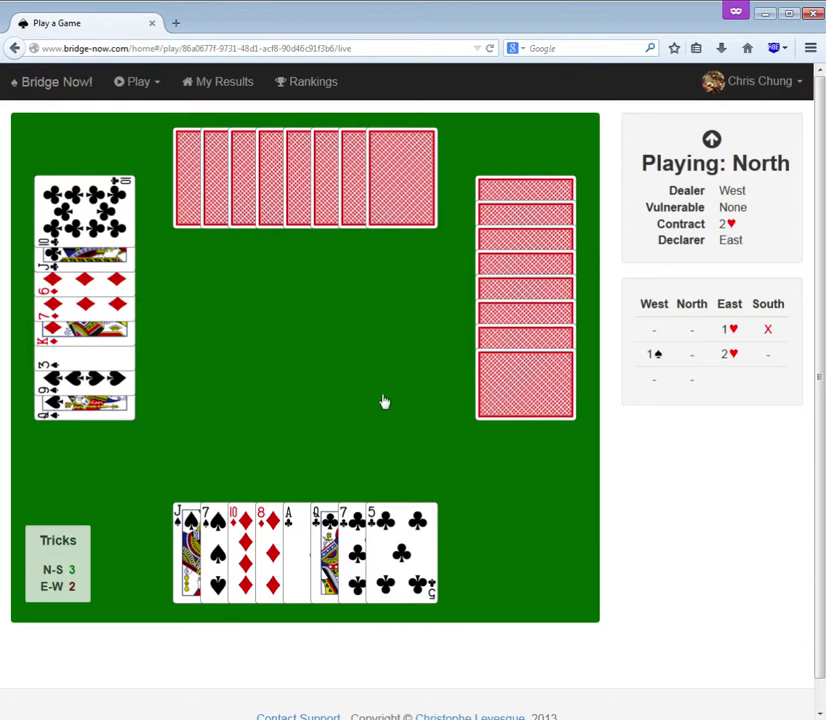
scroll(670, 469, "down", 1)
scroll(672, 471, "up", 1)
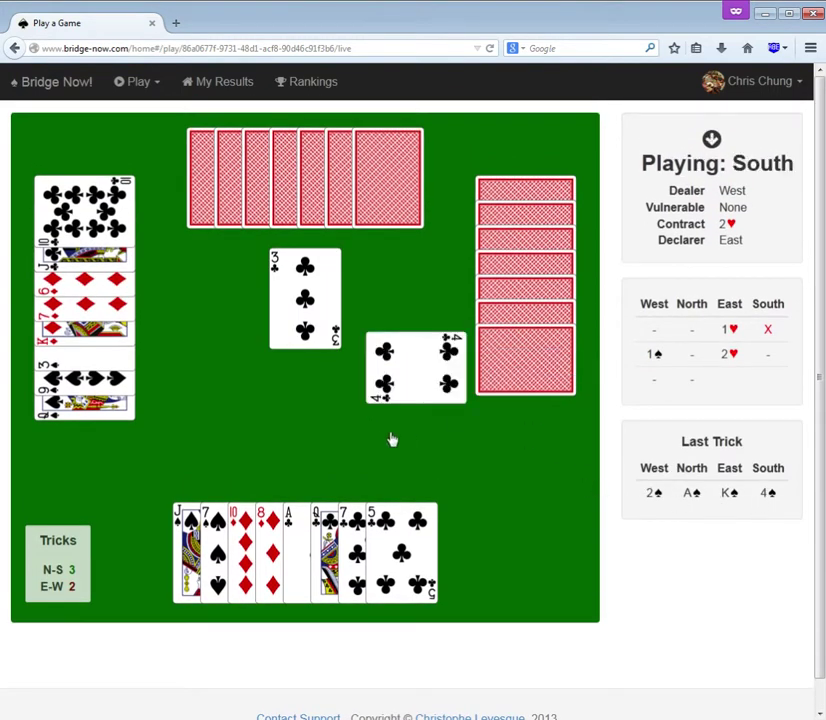
Step: Play the later tricks with Q♣, A♣, 5♣, 8♦, 10♦, 7♠, J♠ and 7♣
left_click(318, 538)
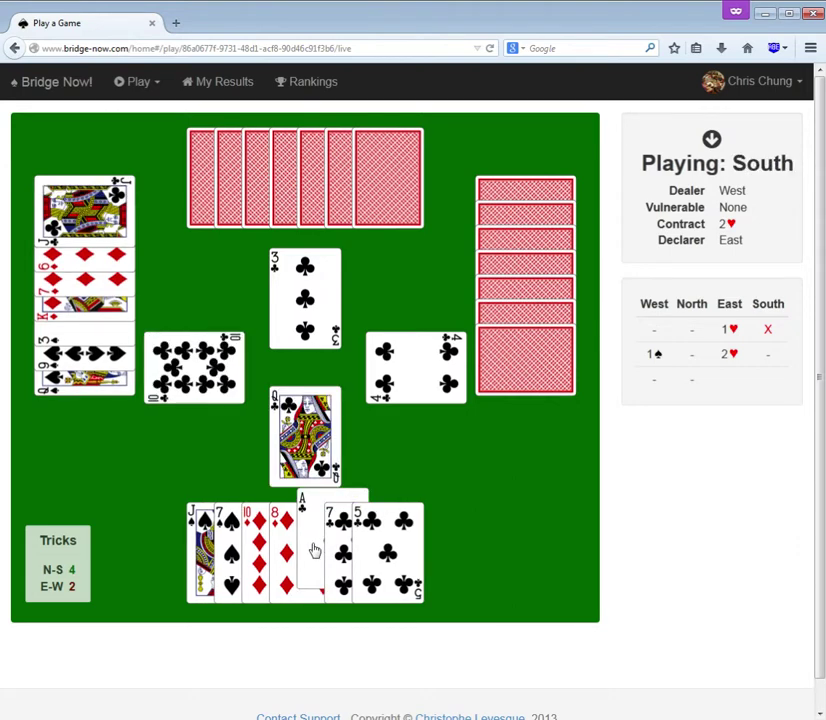
left_click(314, 549)
left_click(389, 558)
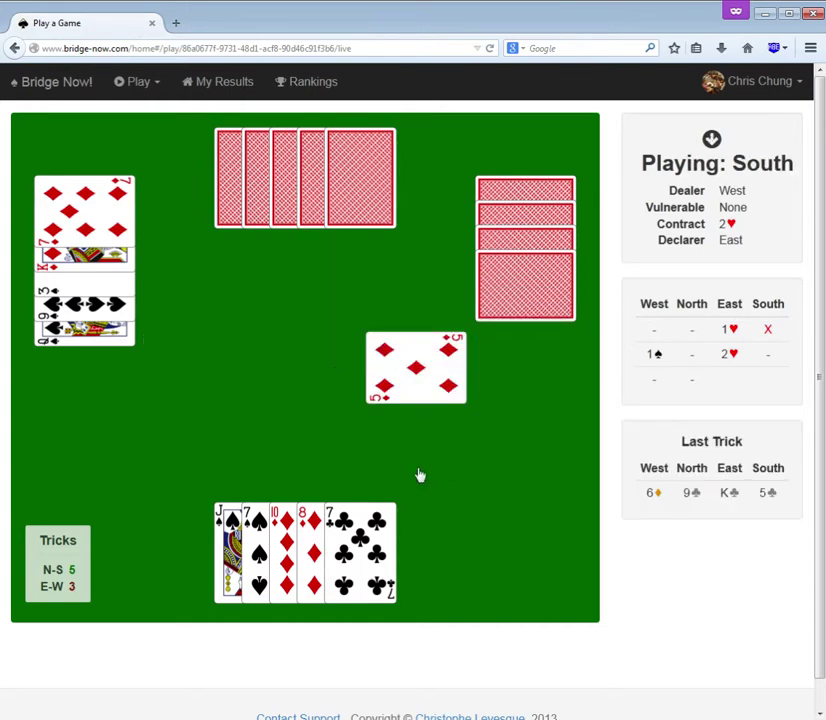
left_click(318, 518)
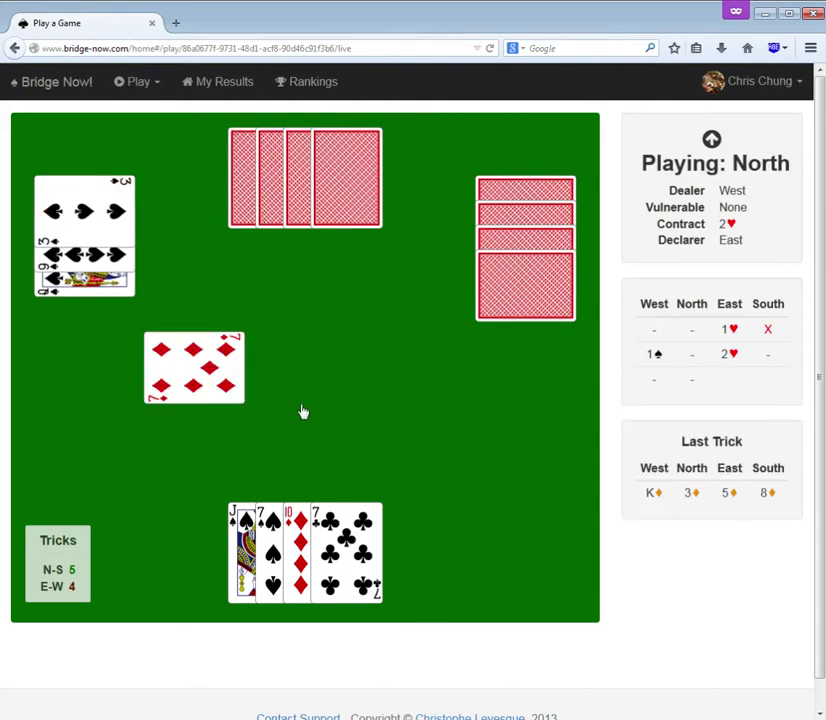
left_click(296, 570)
left_click(290, 530)
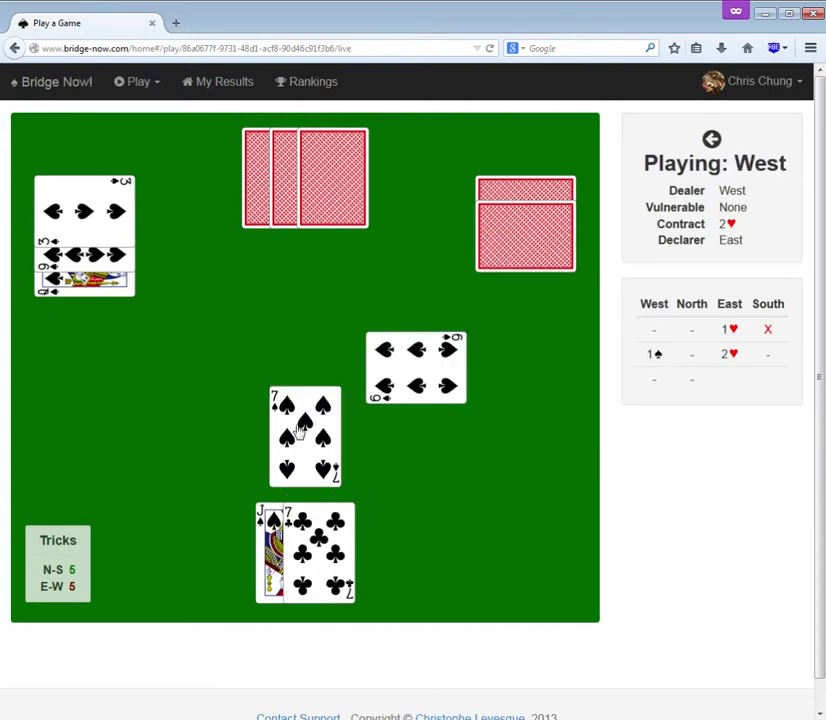
left_click(265, 527)
left_click(316, 537)
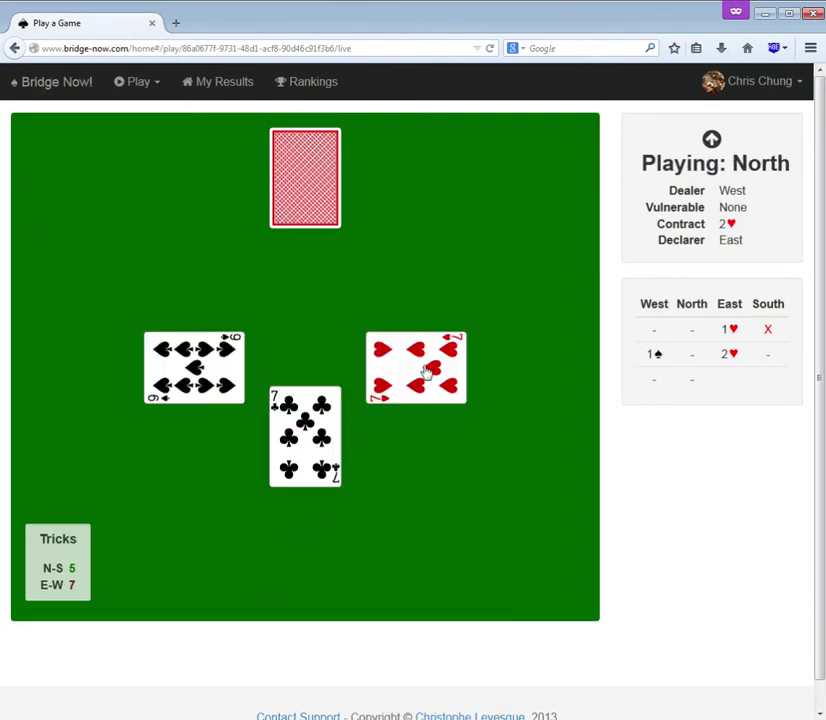